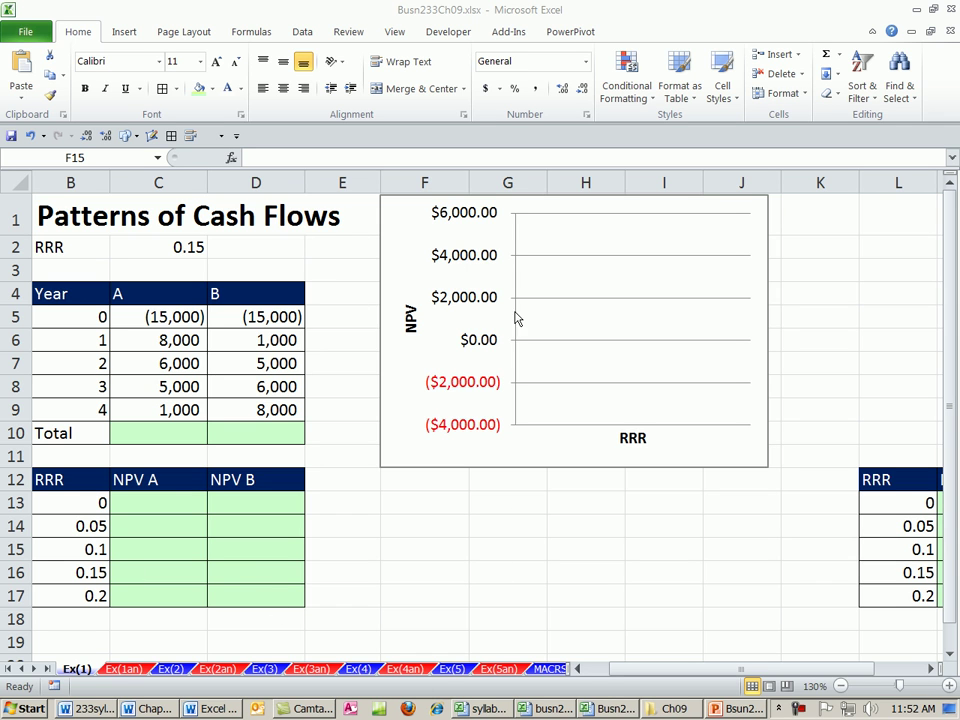
Review project A and B's year 0 outlays and year 1–4 cash inflows in the table
{"action": "left_click", "coordinate": [398, 14]}
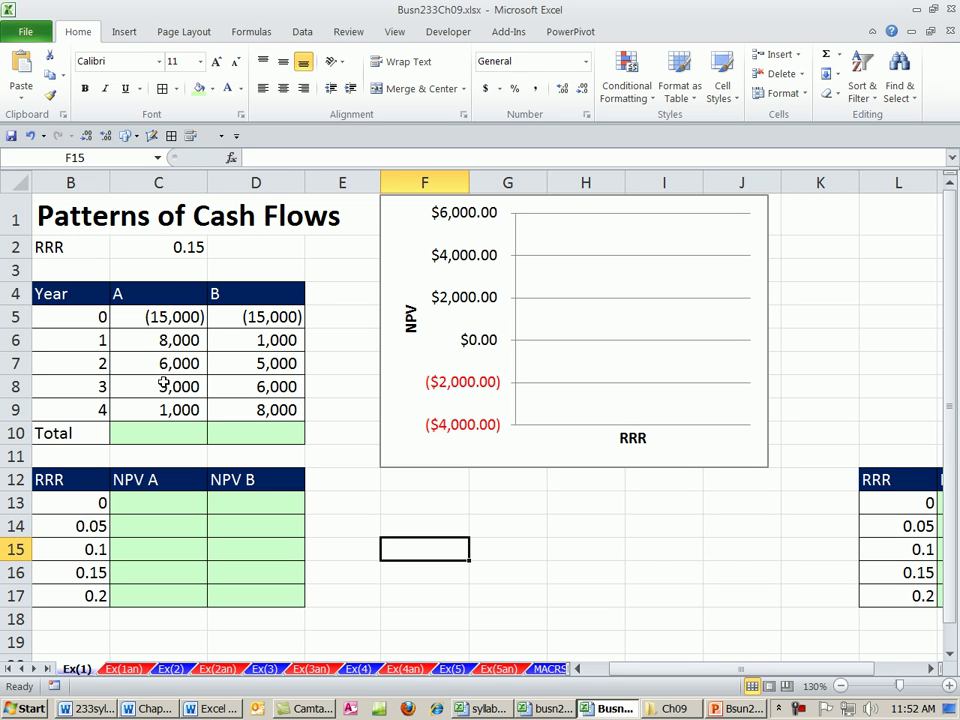
{"action": "left_click", "coordinate": [156, 316]}
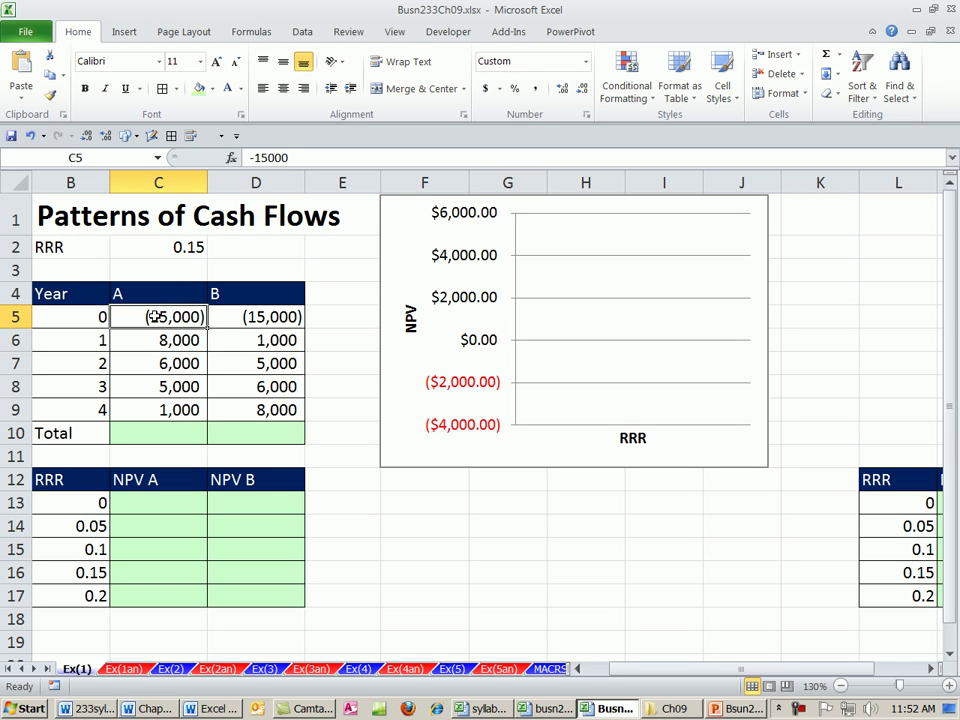
{"action": "left_click", "coordinate": [228, 318]}
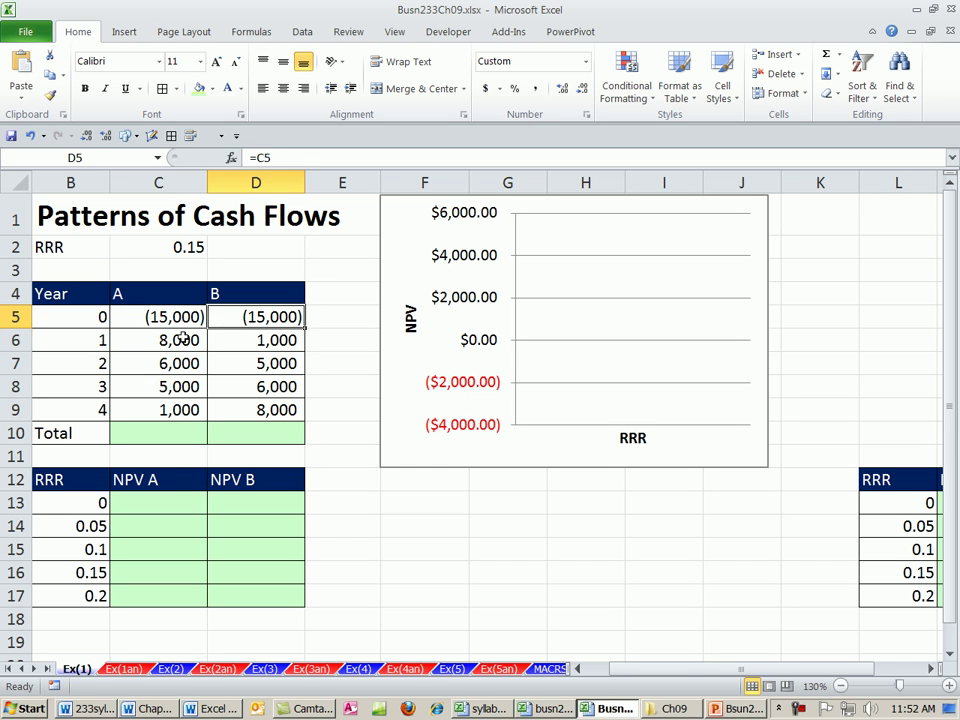
{"action": "left_click_drag", "start_coordinate": [183, 341], "coordinate": [185, 410]}
{"action": "left_click", "coordinate": [191, 338]}
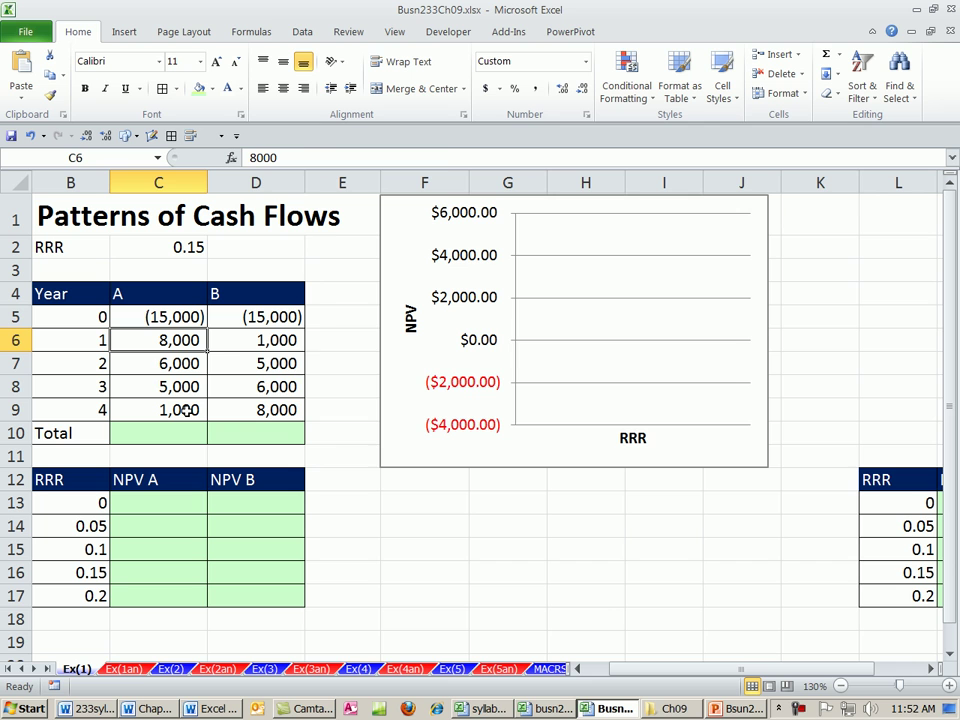
{"action": "left_click_drag", "start_coordinate": [278, 336], "coordinate": [282, 408]}
{"action": "left_click", "coordinate": [325, 428]}
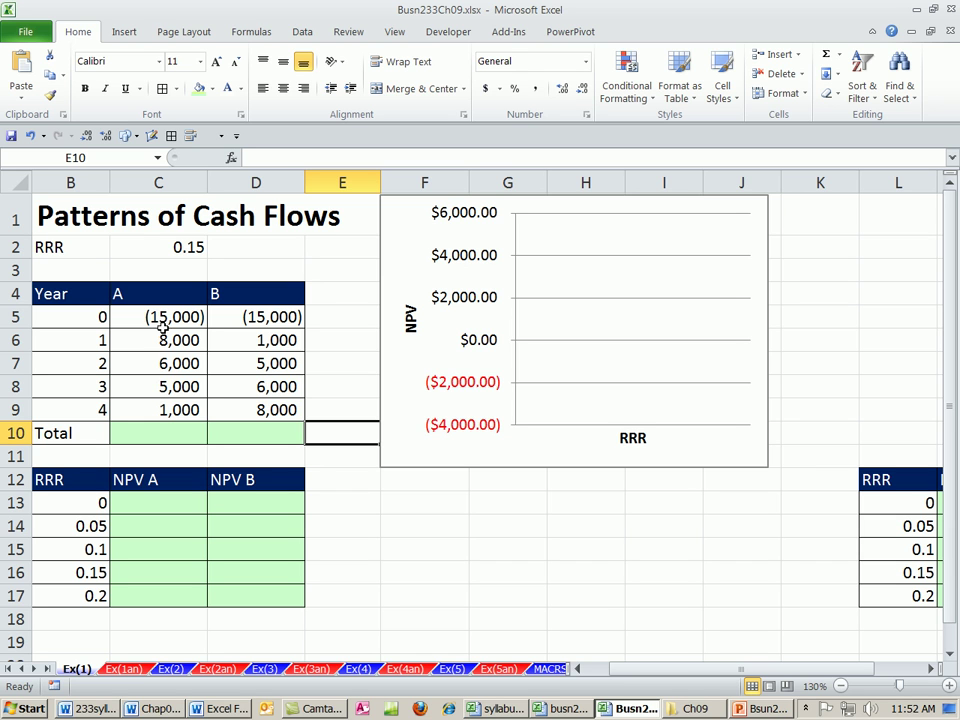
AutoSum A's cash flows in C10 and copy the total across to D10, giving 5,000 each
{"action": "left_click", "coordinate": [176, 431]}
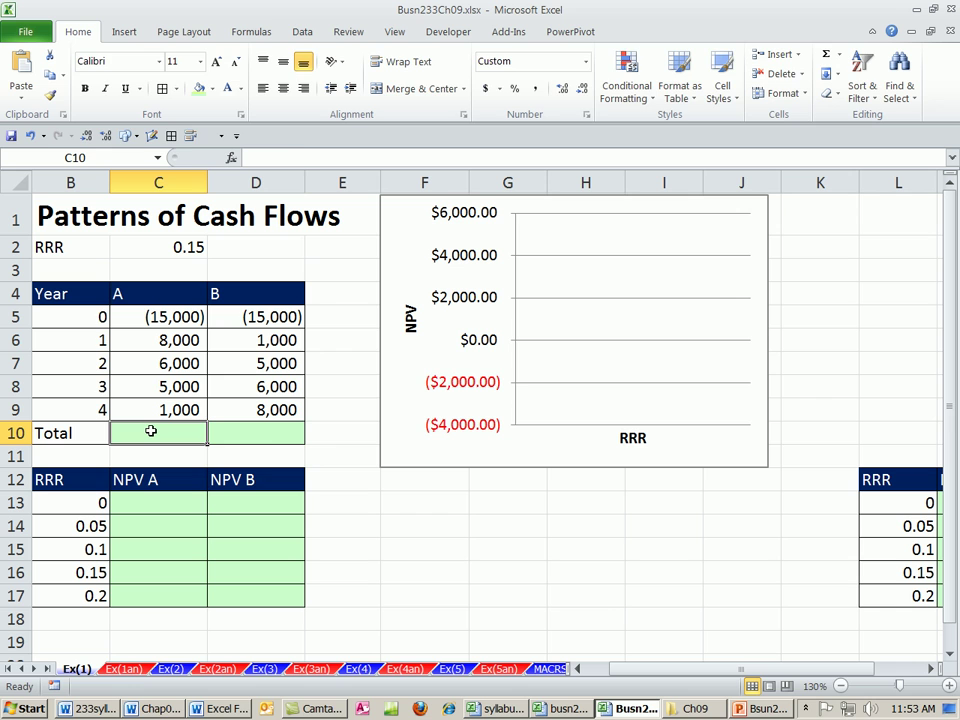
{"action": "key", "text": "alt+equal"}
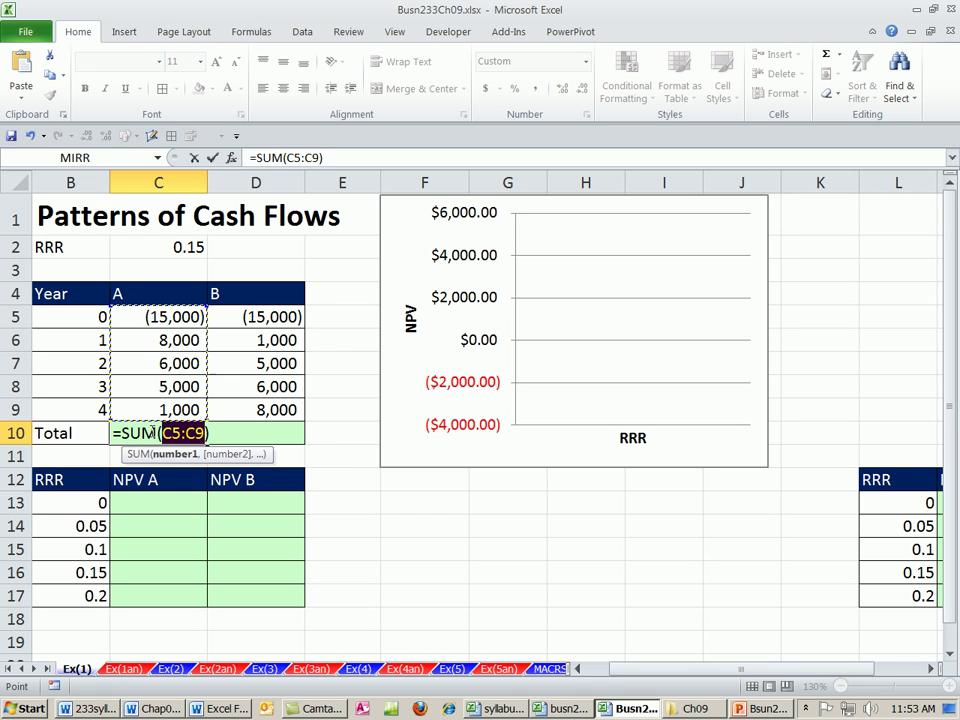
{"action": "key", "text": "ctrl+Return"}
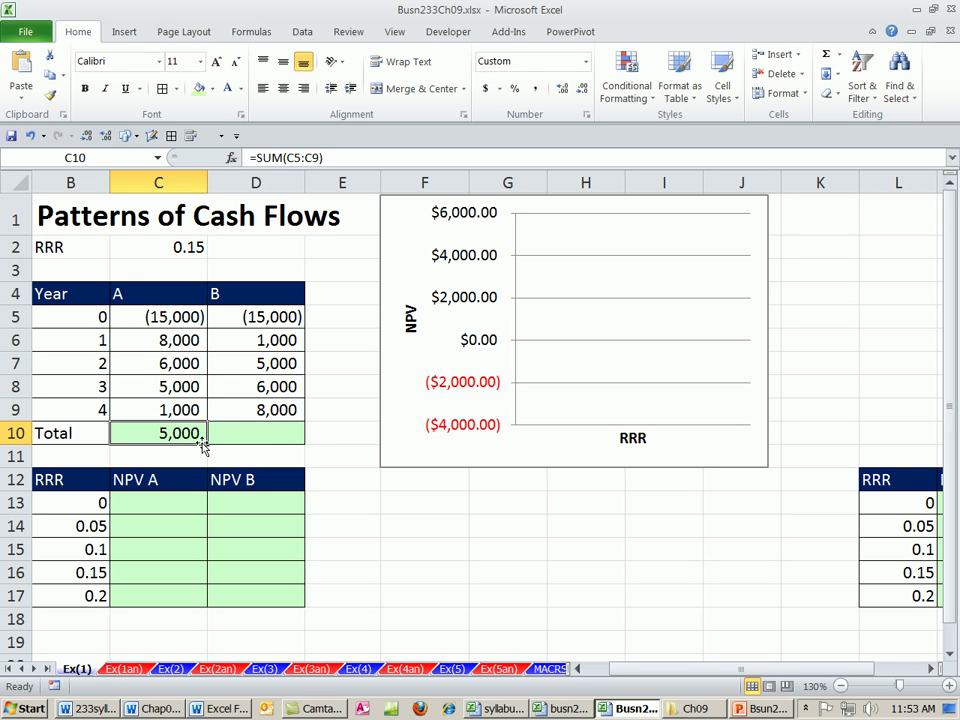
{"action": "left_click_drag", "start_coordinate": [207, 445], "coordinate": [306, 442]}
{"action": "left_click", "coordinate": [364, 506]}
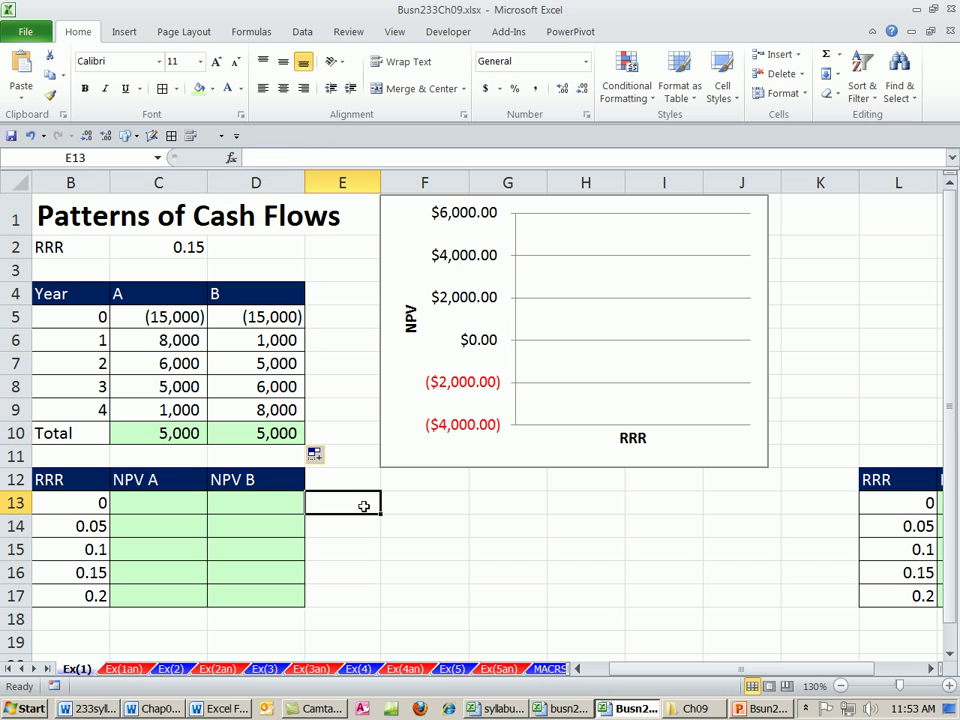
{"action": "left_click", "coordinate": [330, 432]}
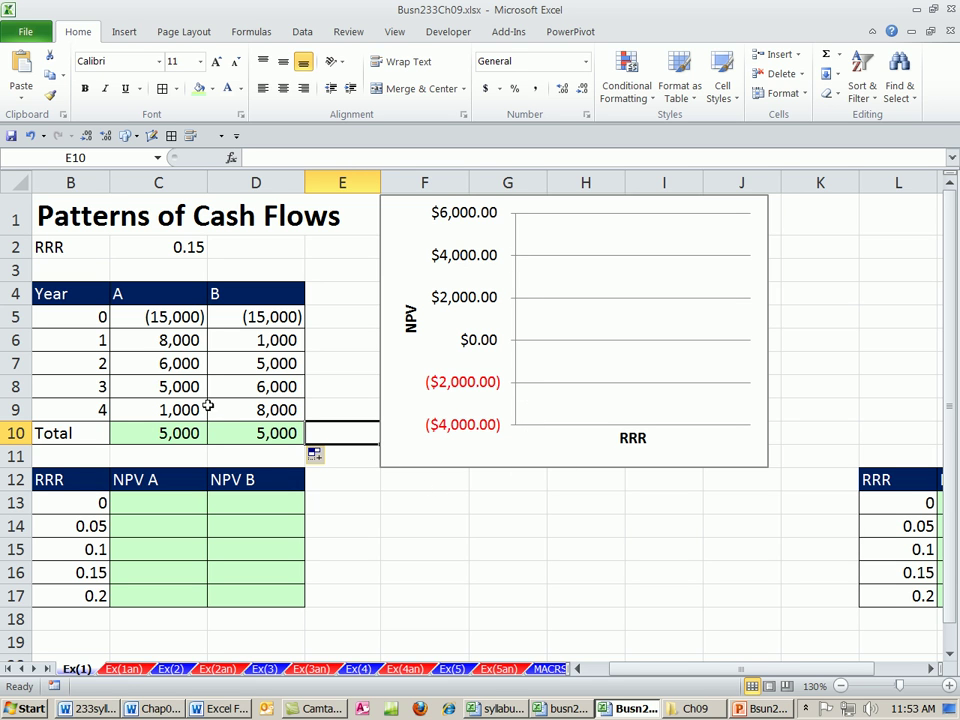
{"action": "left_click", "coordinate": [148, 296]}
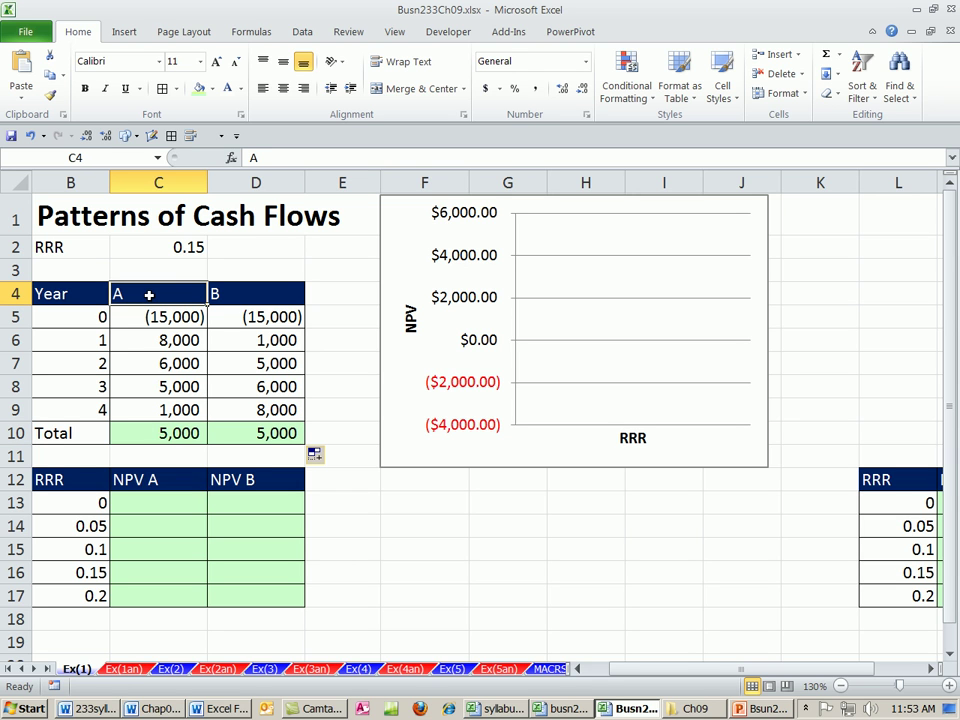
{"action": "left_click", "coordinate": [244, 291]}
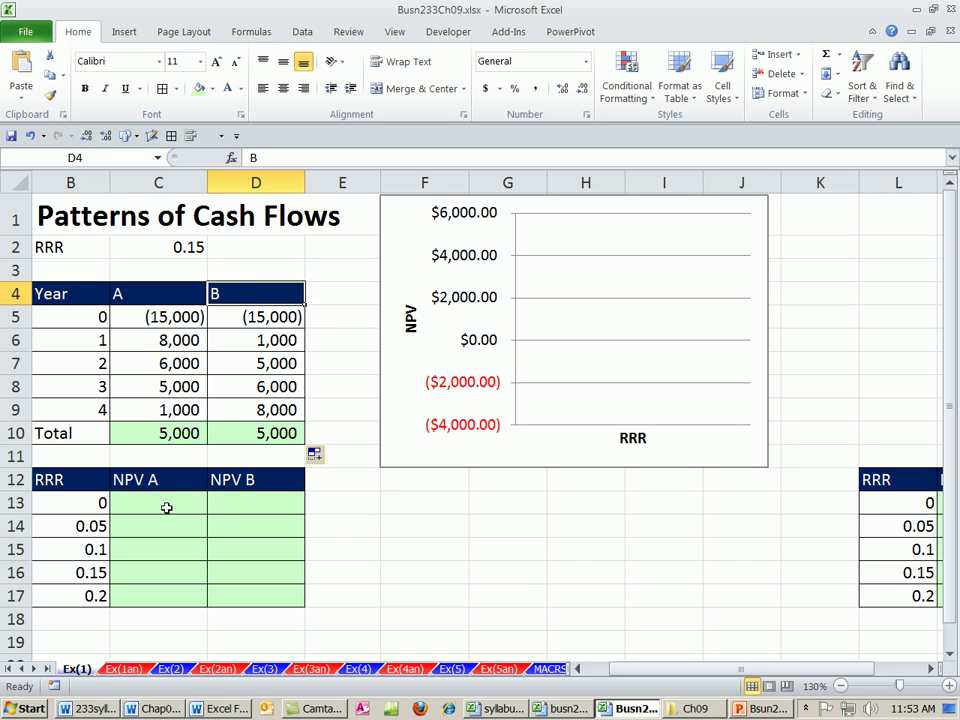
{"action": "left_click_drag", "start_coordinate": [165, 504], "coordinate": [249, 590]}
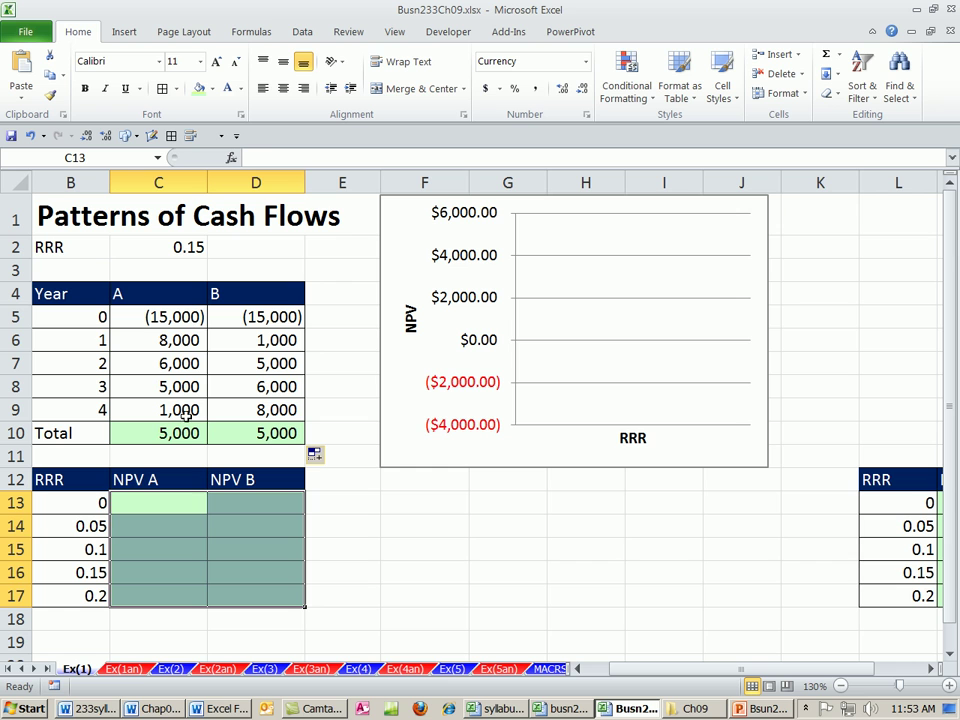
{"action": "left_click", "coordinate": [150, 340]}
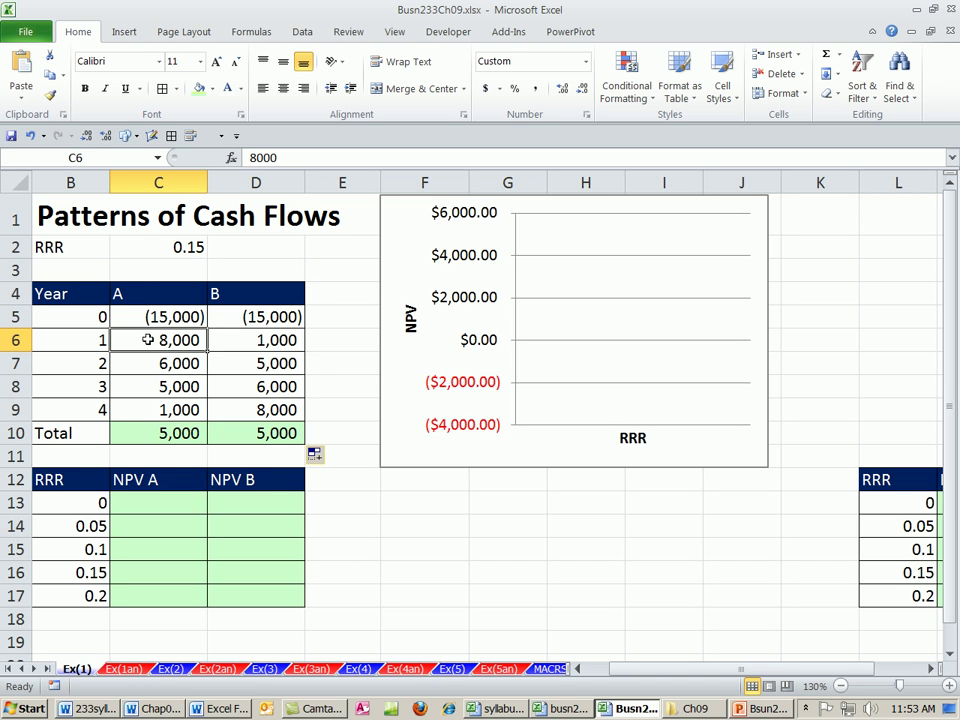
{"action": "left_click_drag", "start_coordinate": [146, 338], "coordinate": [148, 386]}
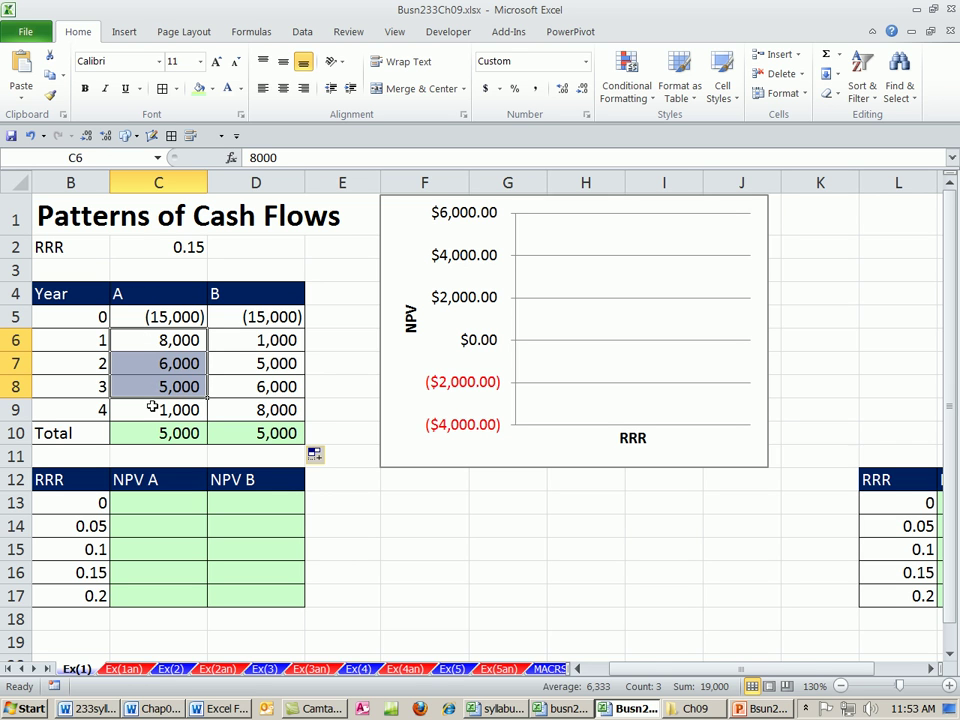
{"action": "left_click", "coordinate": [148, 345]}
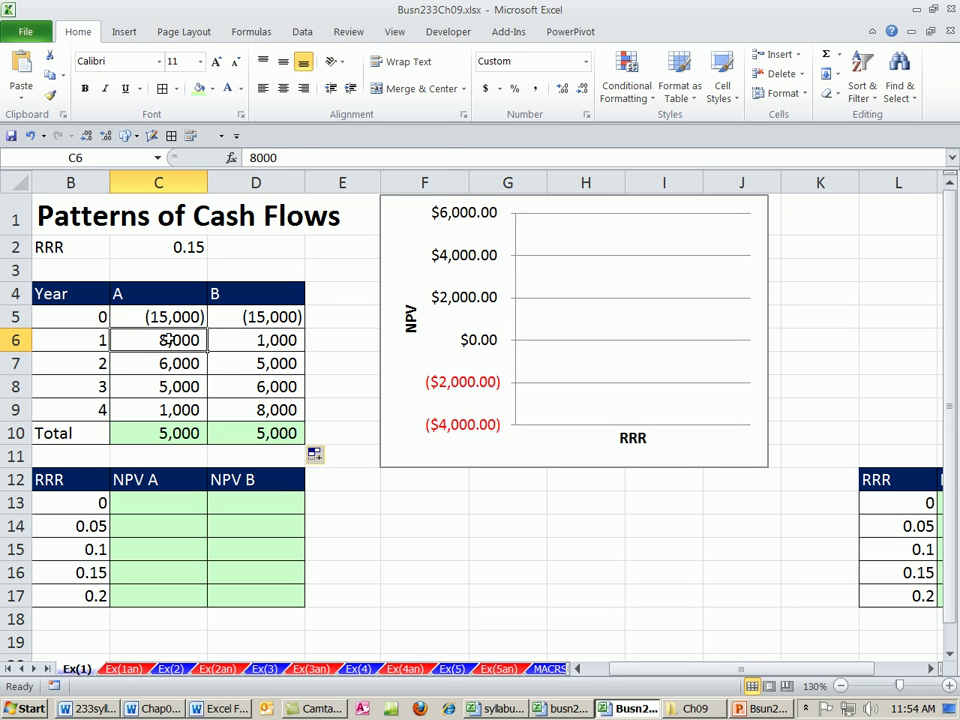
{"action": "left_click", "coordinate": [280, 409]}
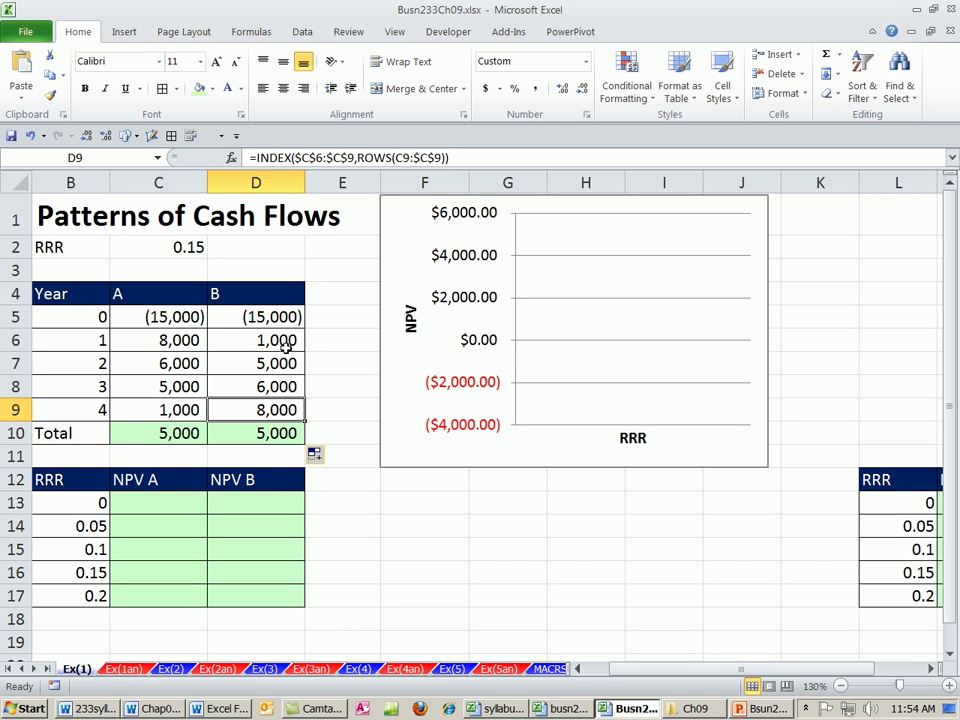
{"action": "left_click", "coordinate": [175, 346]}
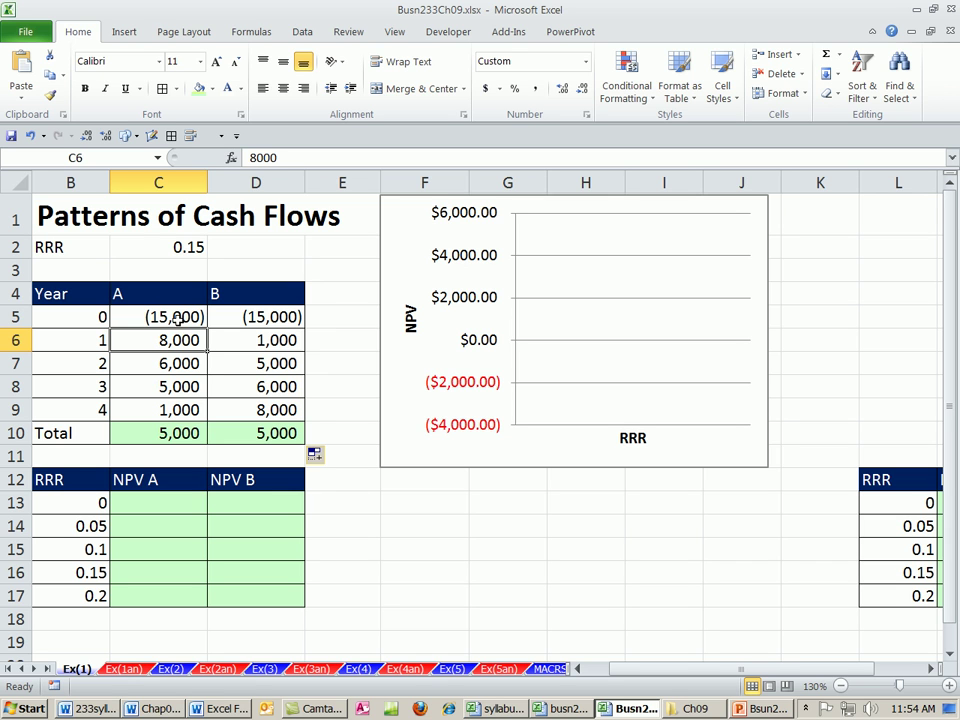
{"action": "left_click", "coordinate": [190, 432]}
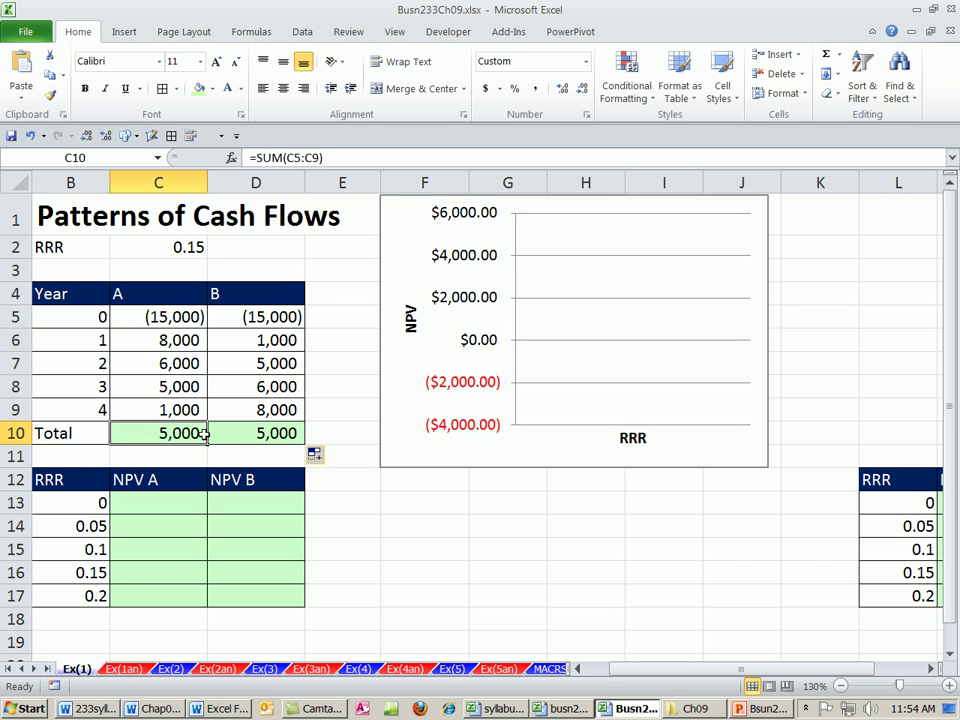
{"action": "left_click", "coordinate": [237, 433]}
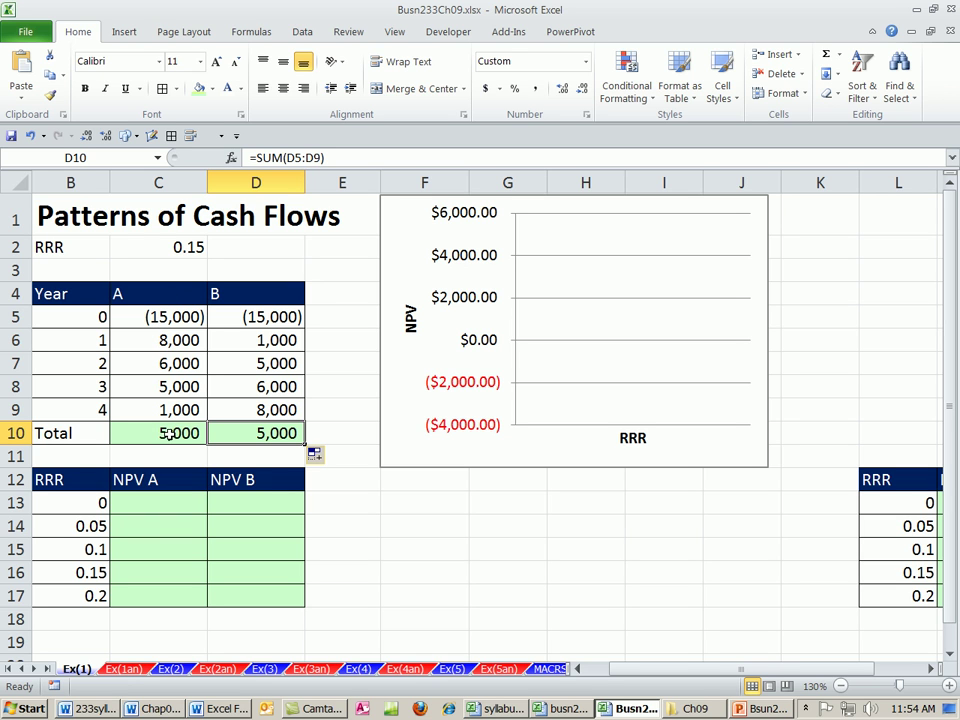
{"action": "left_click_drag", "start_coordinate": [139, 317], "coordinate": [175, 410]}
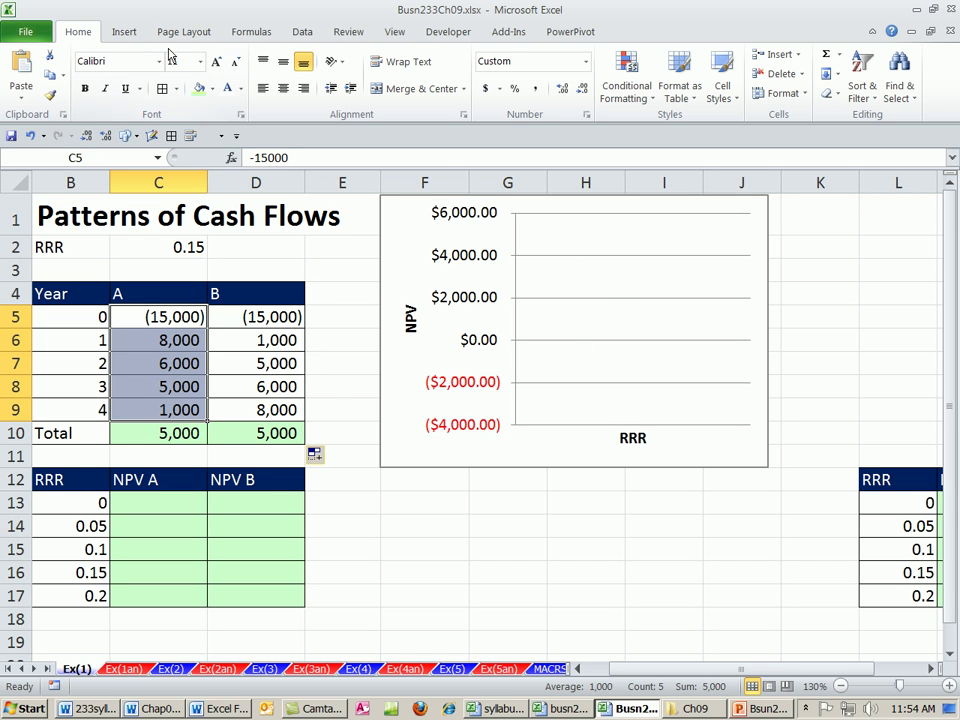
Draw a line shape on the chart from about $5,000 down to the $0.00 line
{"action": "left_click", "coordinate": [120, 31]}
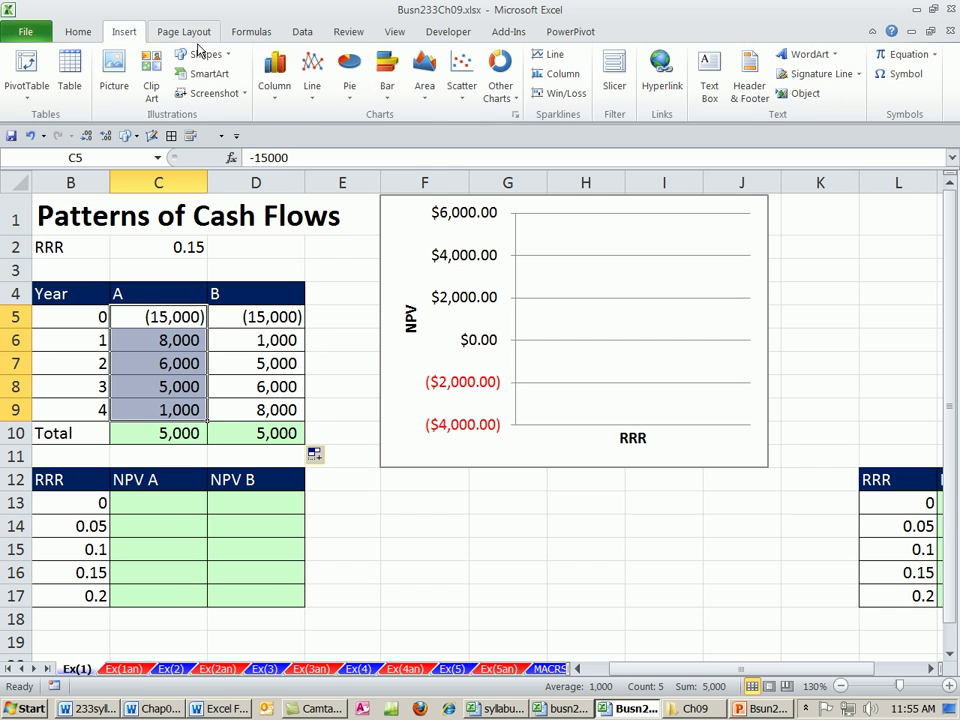
{"action": "left_click", "coordinate": [186, 54]}
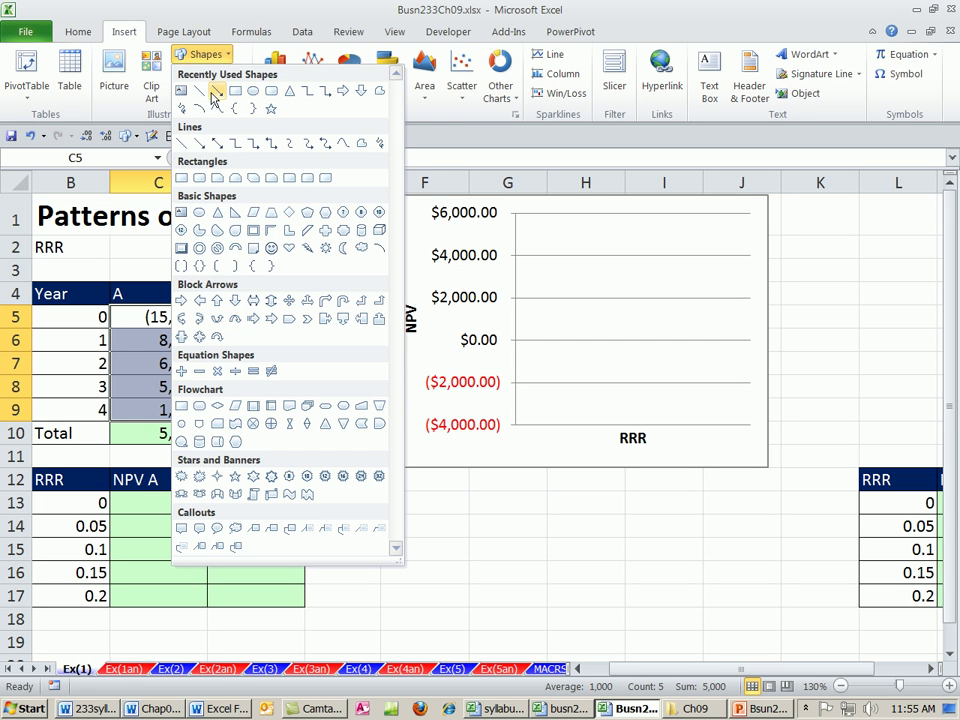
{"action": "left_click", "coordinate": [199, 92]}
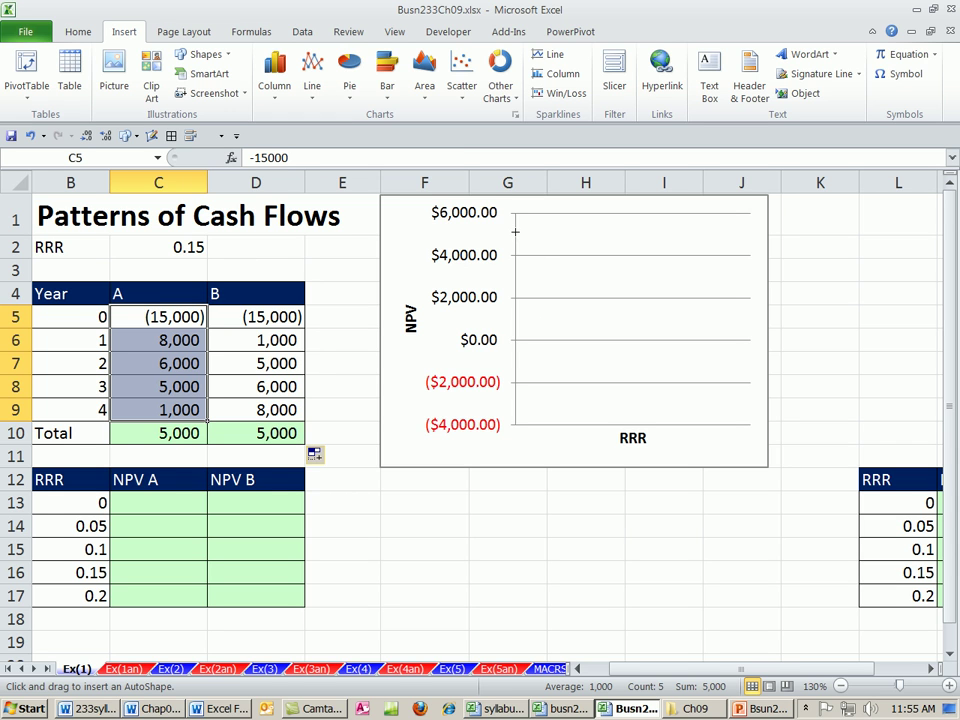
{"action": "mouse_move", "coordinate": [514, 232]}
{"action": "left_mouse_down"}
{"action": "mouse_move", "coordinate": [580, 337]}
{"action": "mouse_move", "coordinate": [612, 341]}
{"action": "left_mouse_up"}
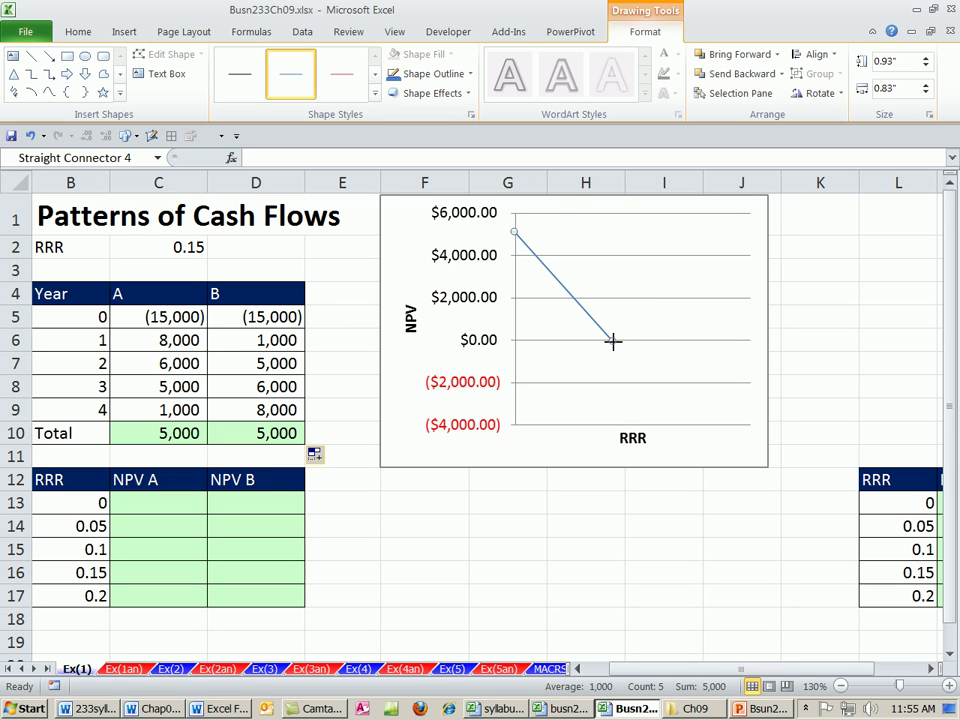
{"action": "left_click_drag", "start_coordinate": [613, 341], "coordinate": [689, 341]}
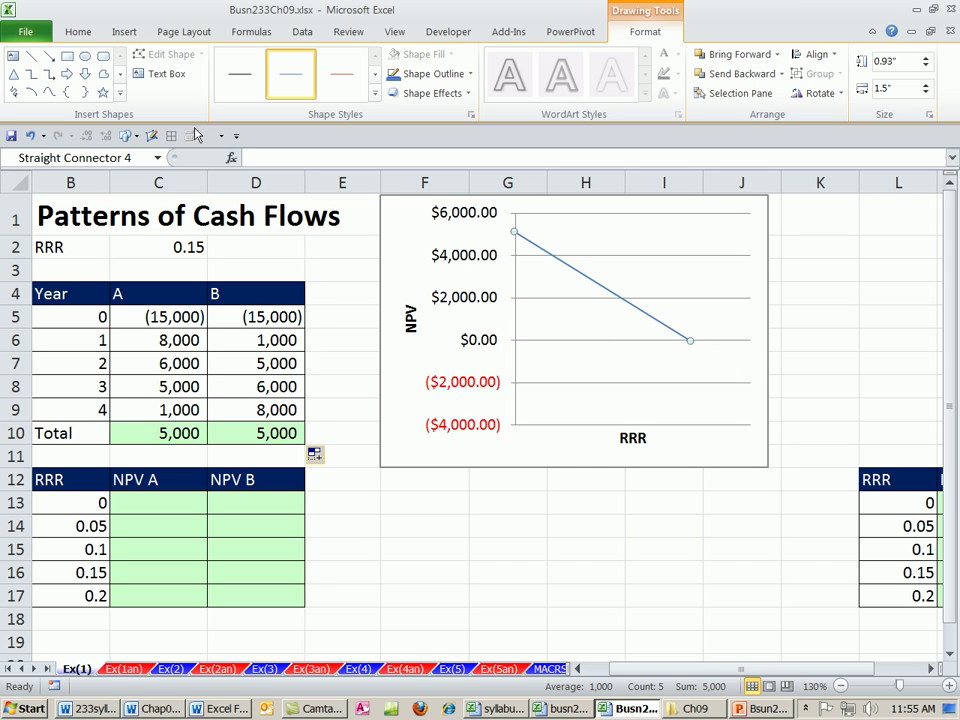
Draw a second, steeper line from $5,000 to $0.00 and a small rectangle beside them
{"action": "left_click", "coordinate": [31, 58]}
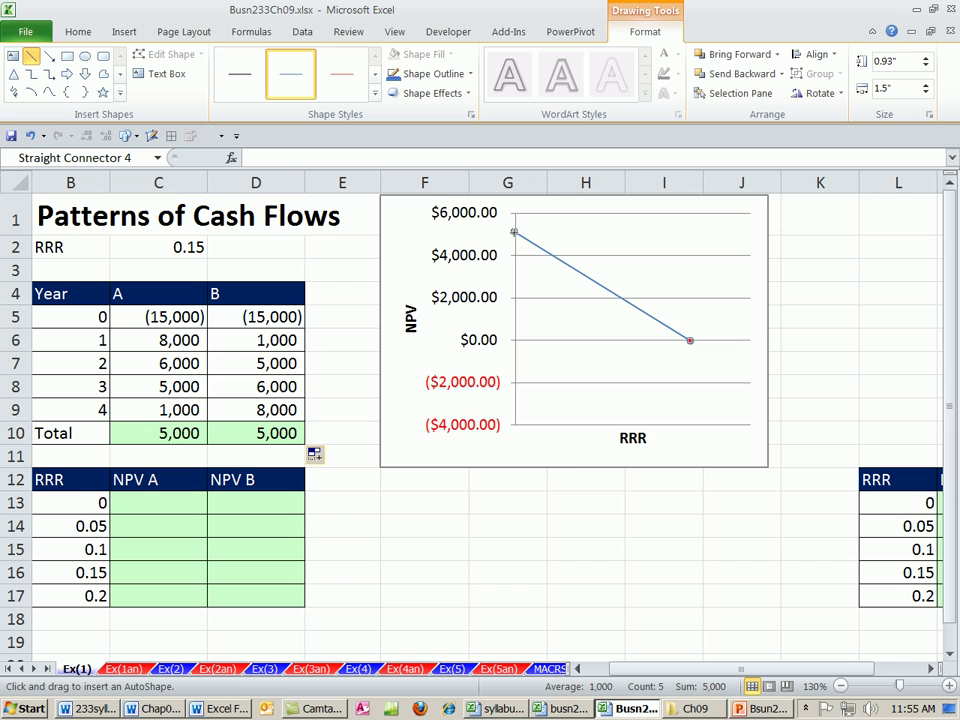
{"action": "left_click_drag", "start_coordinate": [514, 232], "coordinate": [618, 341]}
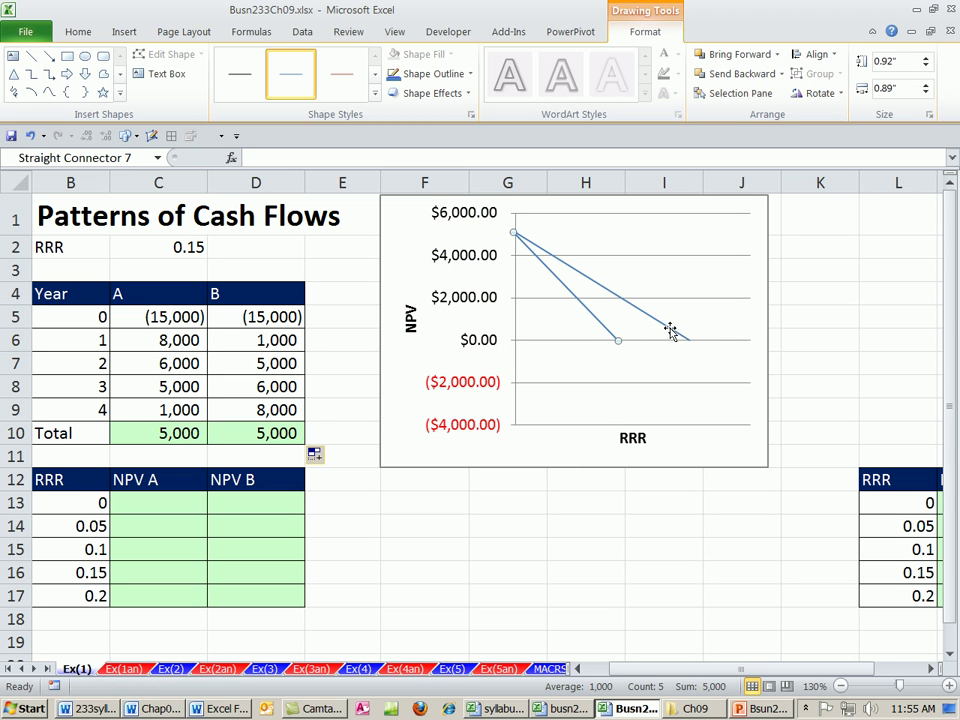
{"action": "left_click", "coordinate": [66, 56]}
{"action": "left_click_drag", "start_coordinate": [678, 316], "coordinate": [758, 335]}
Resize the rectangle label, move it beside the steeper line and relabel it B
{"action": "right_click", "coordinate": [721, 326]}
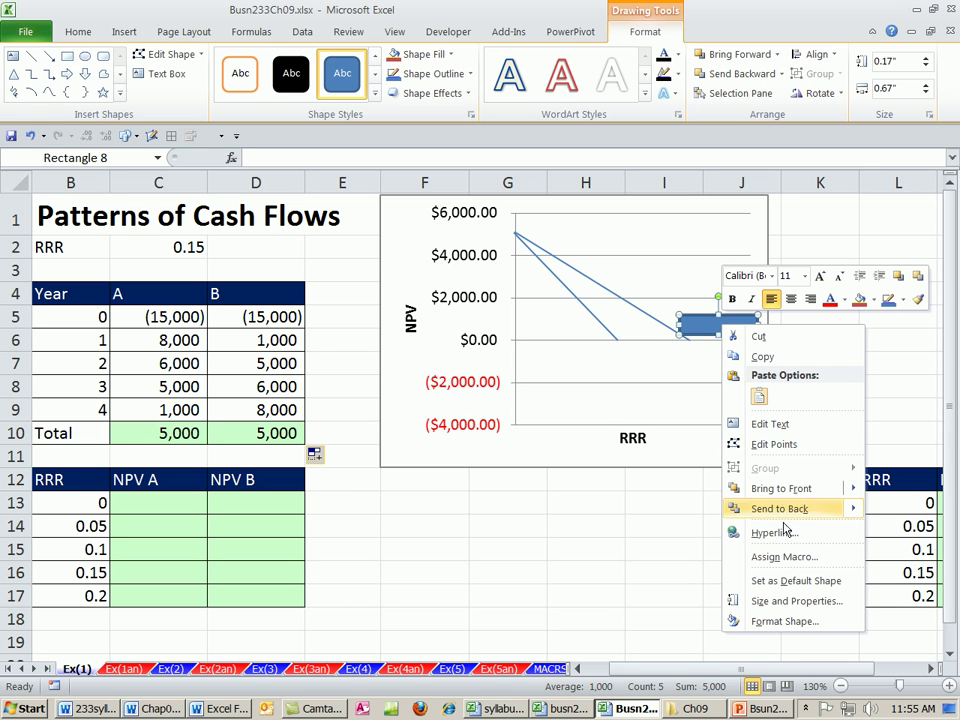
{"action": "left_click", "coordinate": [740, 424]}
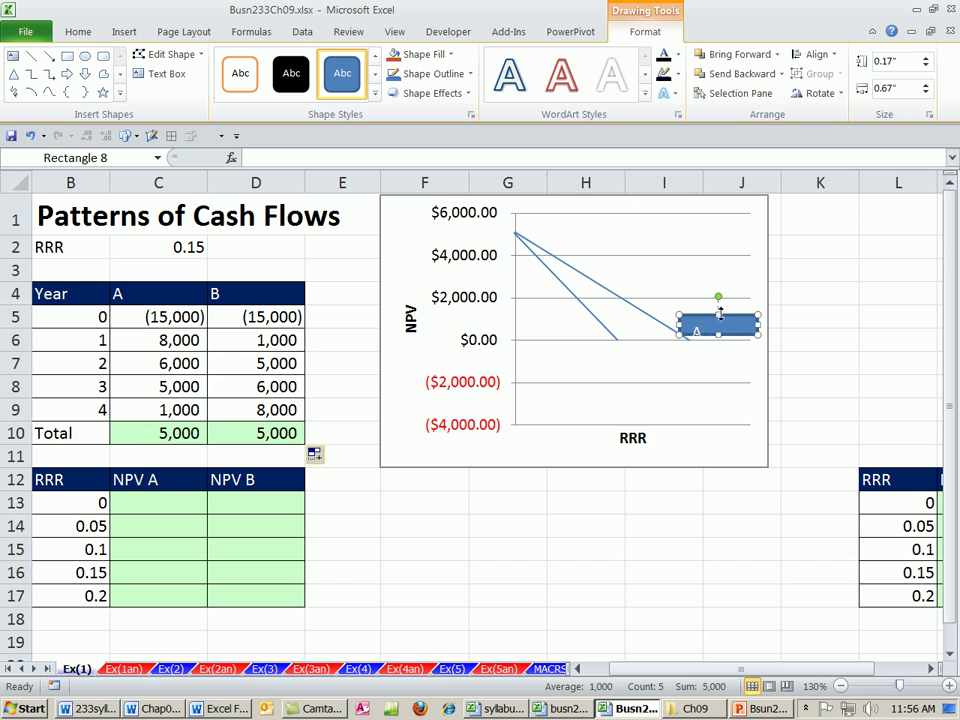
{"action": "mouse_move", "coordinate": [718, 314]}
{"action": "left_mouse_down"}
{"action": "mouse_move", "coordinate": [718, 301]}
{"action": "mouse_move", "coordinate": [748, 319]}
{"action": "mouse_move", "coordinate": [720, 318]}
{"action": "left_mouse_up"}
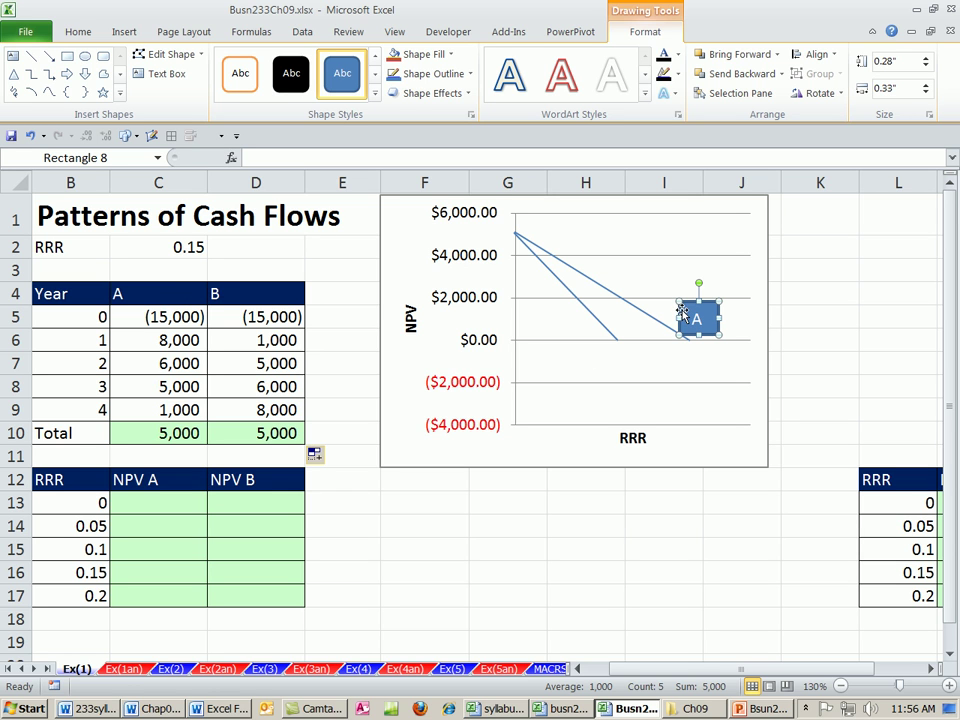
{"action": "left_click_drag", "start_coordinate": [683, 318], "coordinate": [547, 321]}
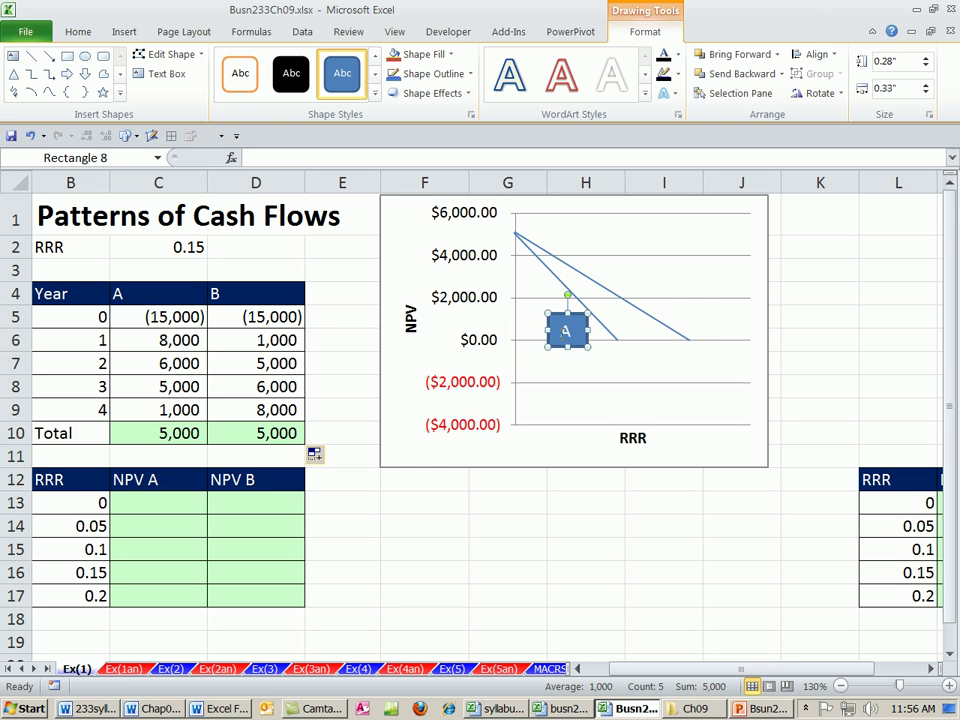
{"action": "left_click", "coordinate": [566, 331]}
{"action": "type", "text": "B"}
{"action": "left_click", "coordinate": [790, 394]}
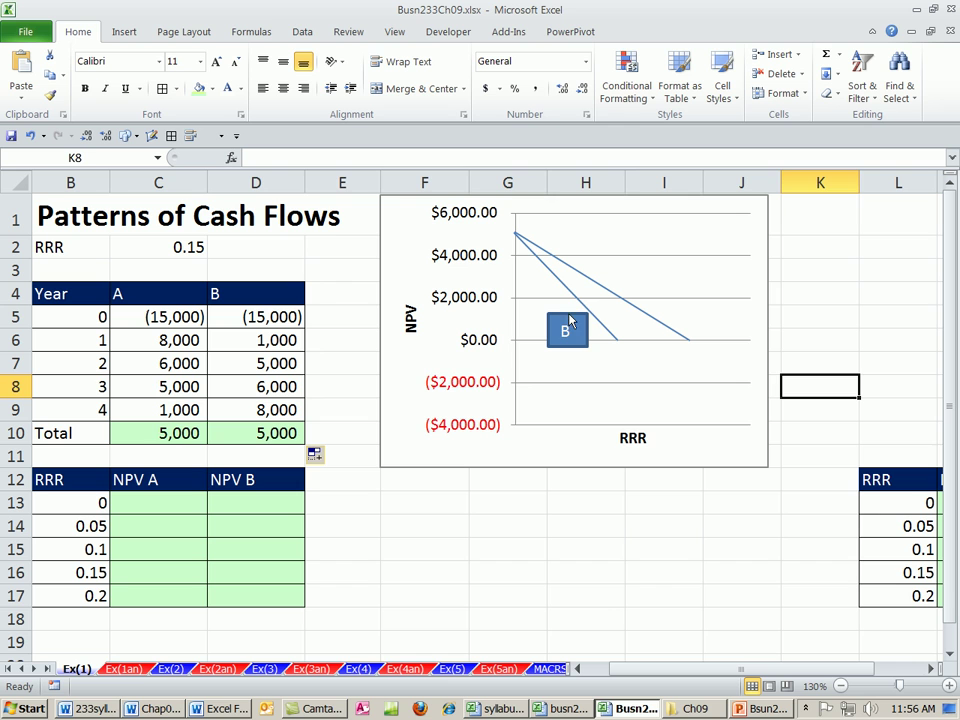
Duplicate the B label beside the flatter line and relabel the copy A
{"action": "left_click_drag", "start_coordinate": [567, 318], "coordinate": [710, 297]}
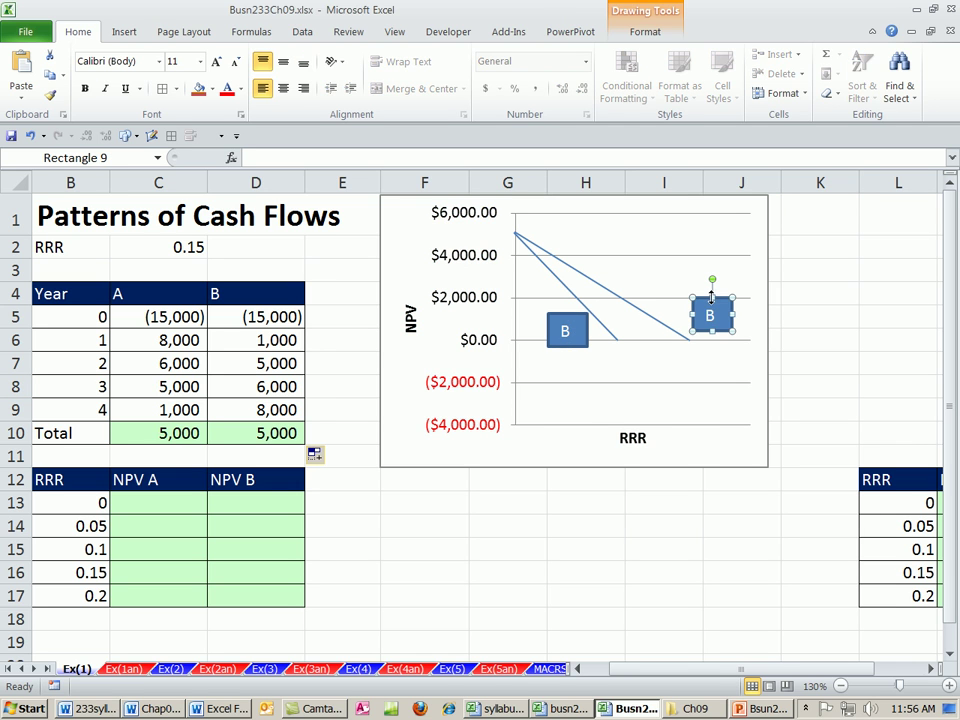
{"action": "left_click", "coordinate": [711, 315]}
{"action": "type", "text": "A"}
{"action": "left_click", "coordinate": [791, 334]}
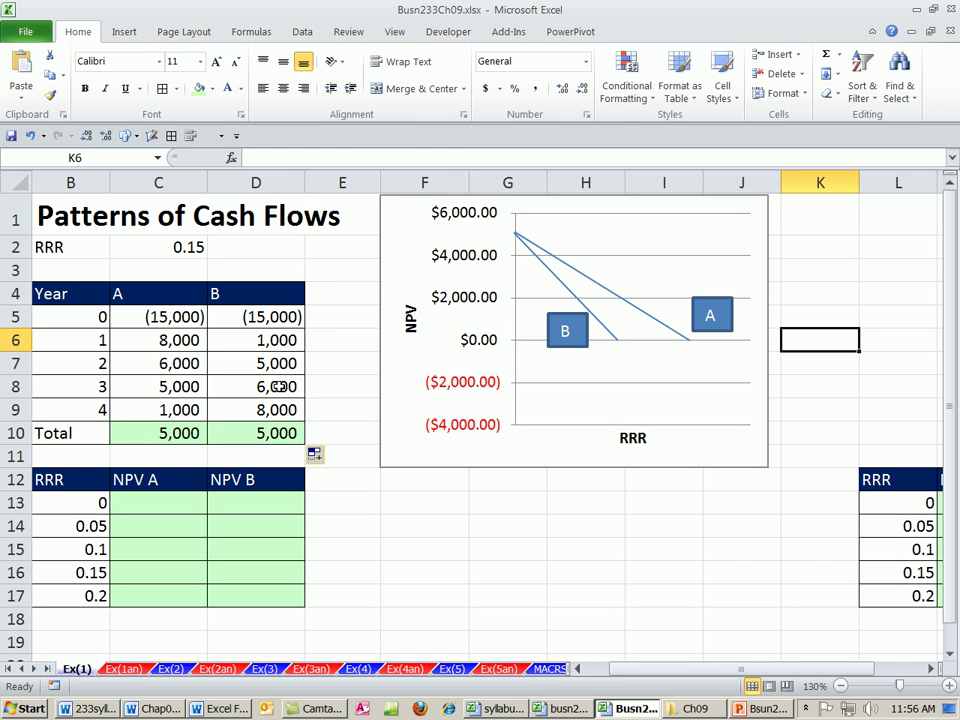
{"action": "left_click", "coordinate": [276, 404]}
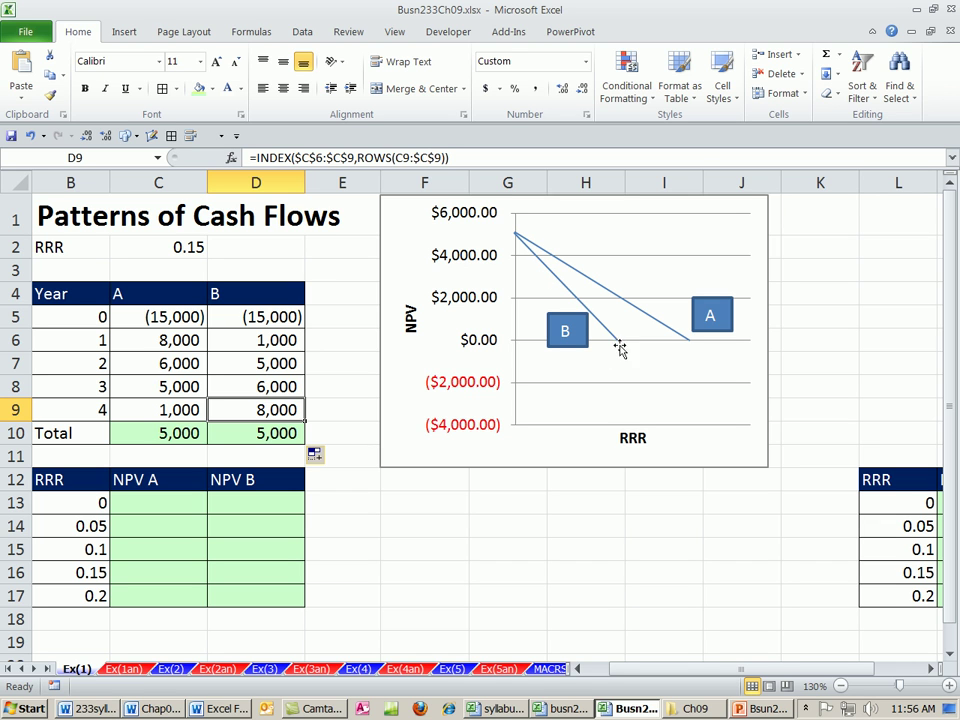
Enter =NPV(B13,C6:C9)+C5 in C13, fill it down to C17, and inspect C17's formula
{"action": "left_click", "coordinate": [167, 505]}
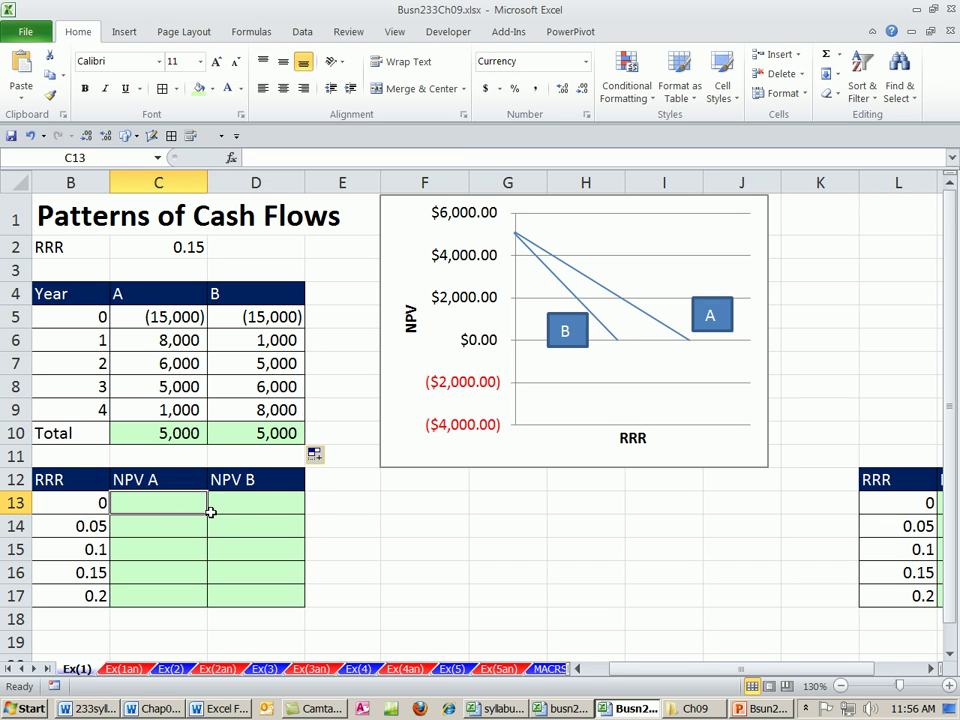
{"action": "type", "text": "="}
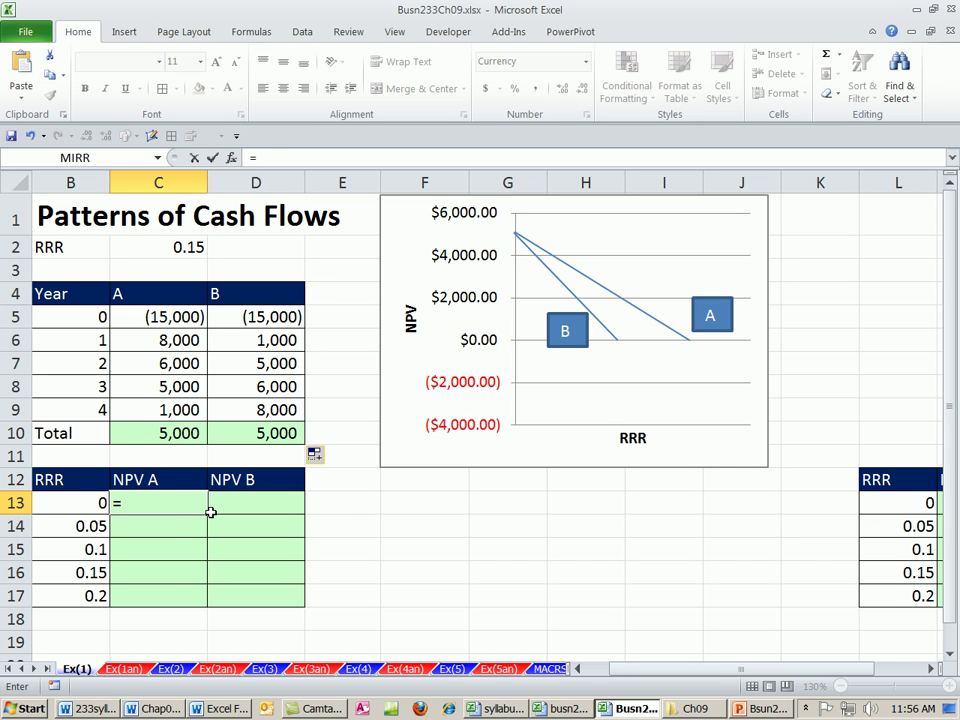
{"action": "type", "text": "npv"}
{"action": "key", "text": "Tab"}
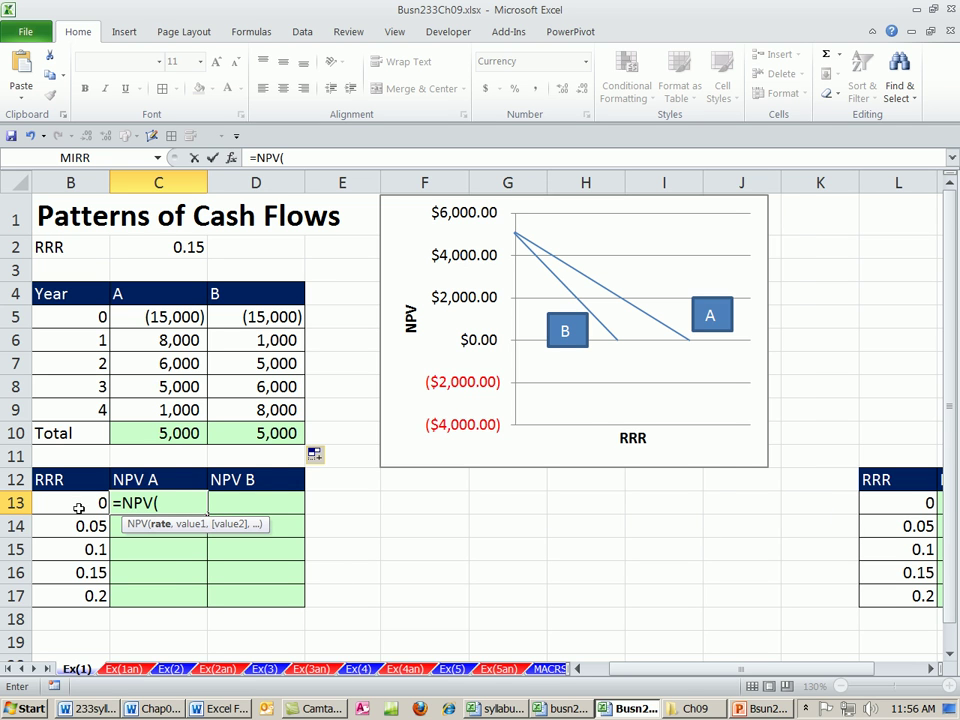
{"action": "left_click", "coordinate": [82, 503]}
{"action": "type", "text": ","}
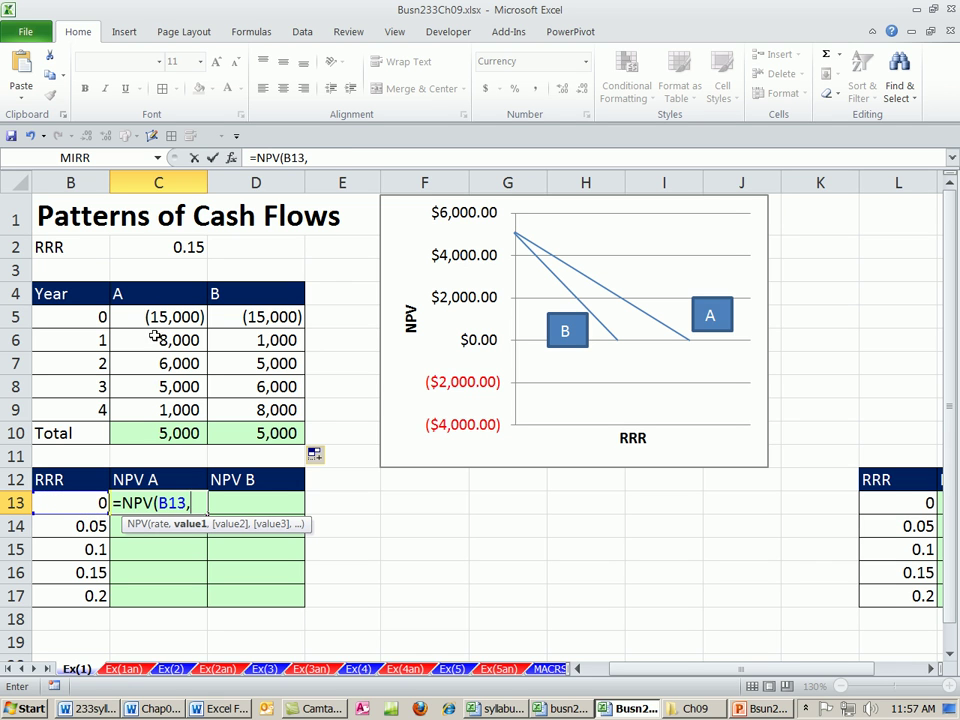
{"action": "left_click_drag", "start_coordinate": [166, 340], "coordinate": [165, 405]}
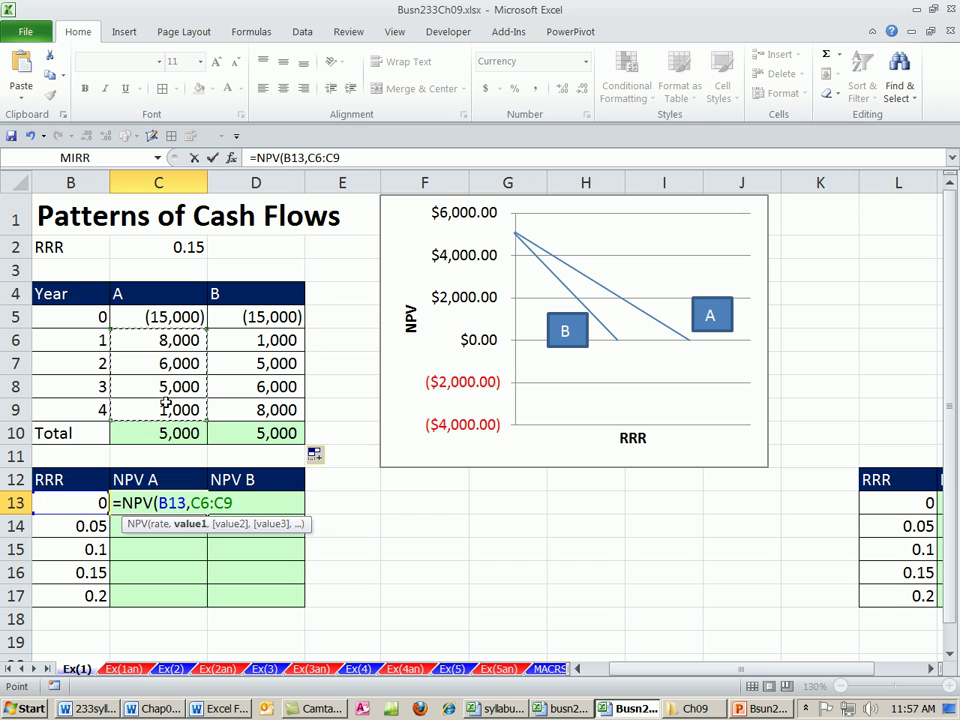
{"action": "type", "text": ")+"}
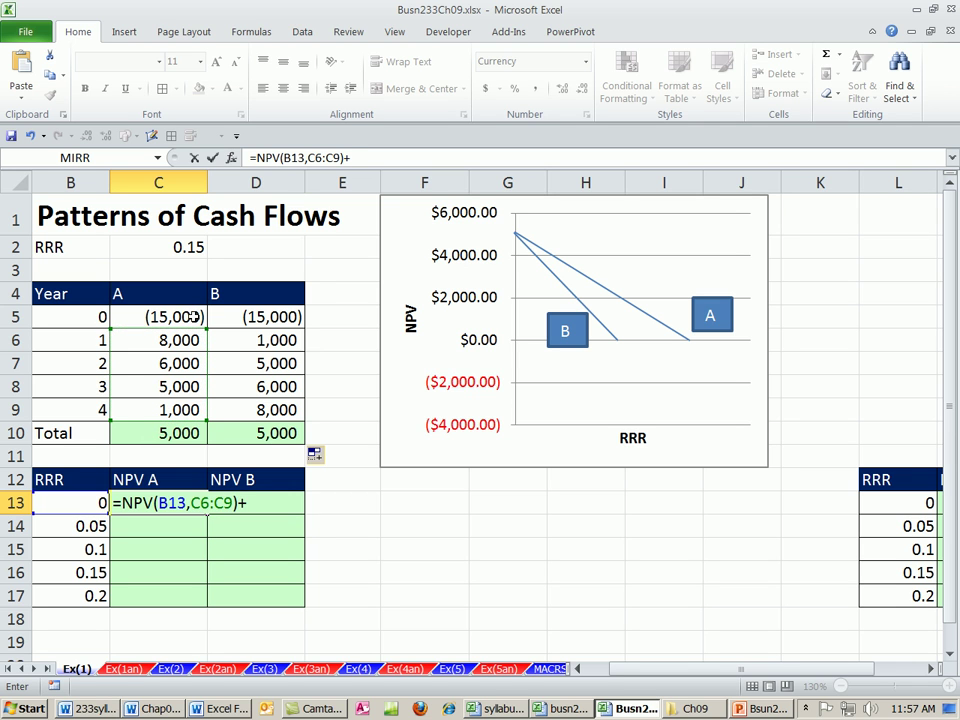
{"action": "left_click", "coordinate": [201, 317]}
{"action": "key", "text": "ctrl+Return"}
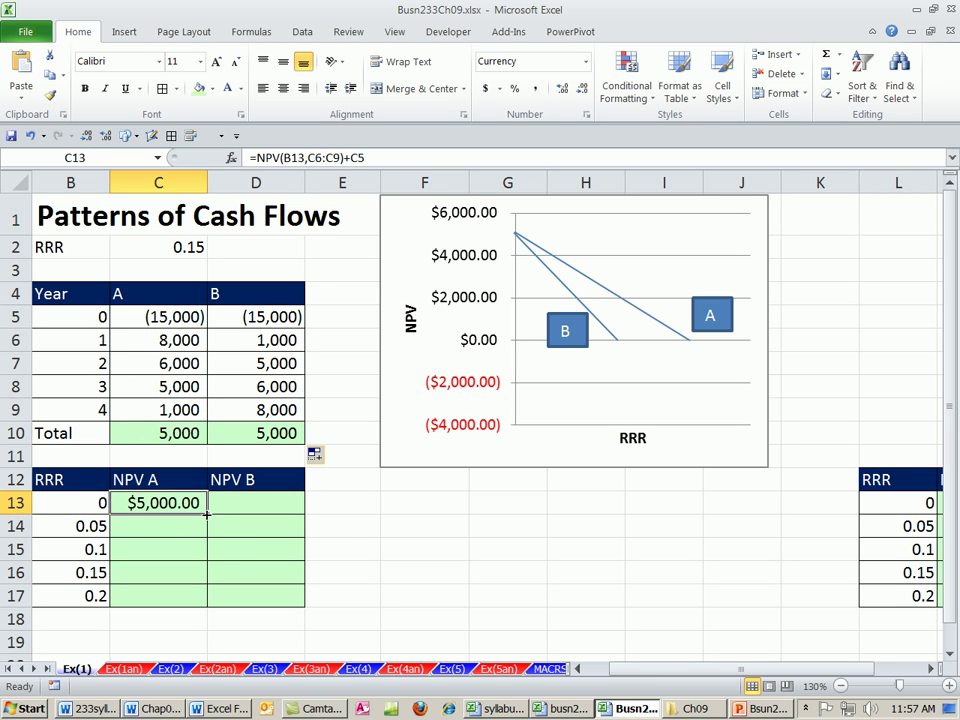
{"action": "left_click_drag", "start_coordinate": [207, 513], "coordinate": [193, 596]}
{"action": "double_click", "coordinate": [193, 596]}
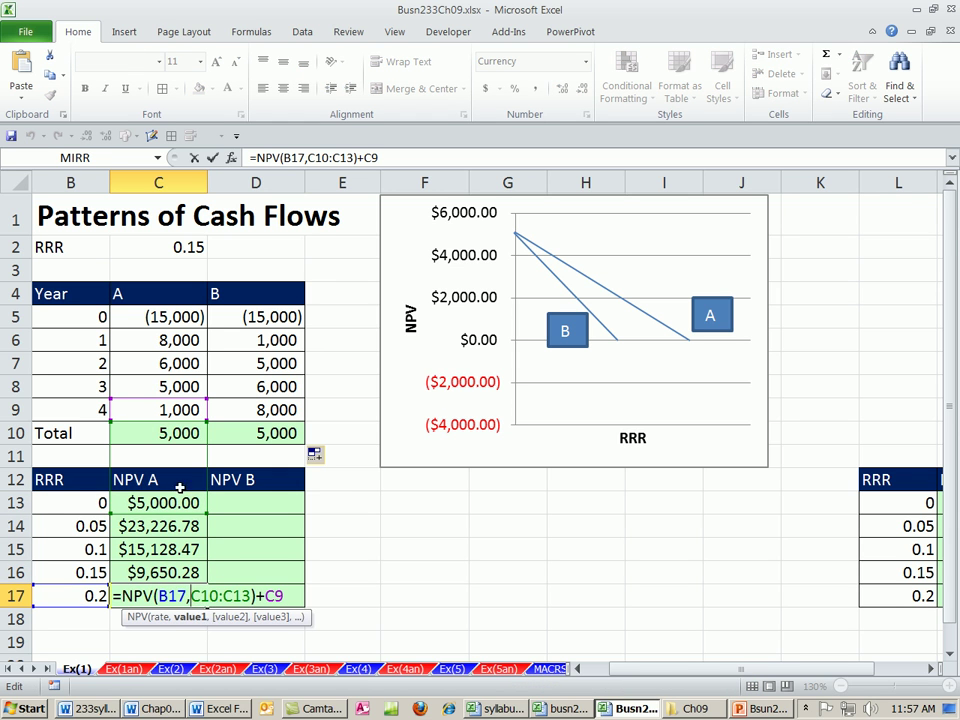
Make C13's C6:C9 and C5 references absolute and refill down to C17, ending at ($790.90)
{"action": "key", "text": "Escape"}
{"action": "double_click", "coordinate": [197, 597]}
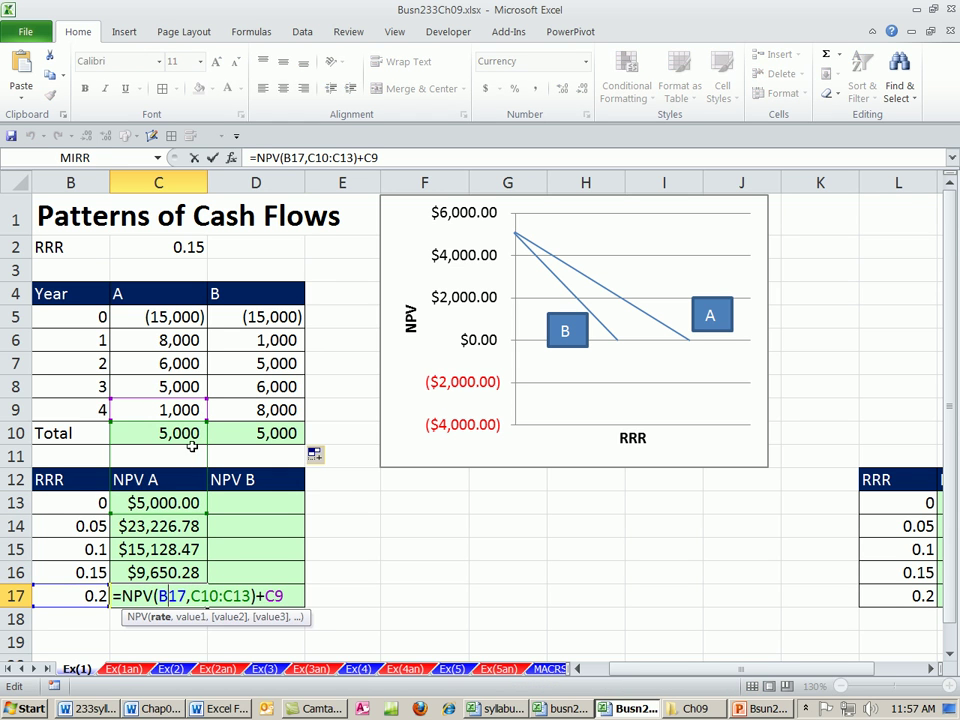
{"action": "key", "text": "Escape"}
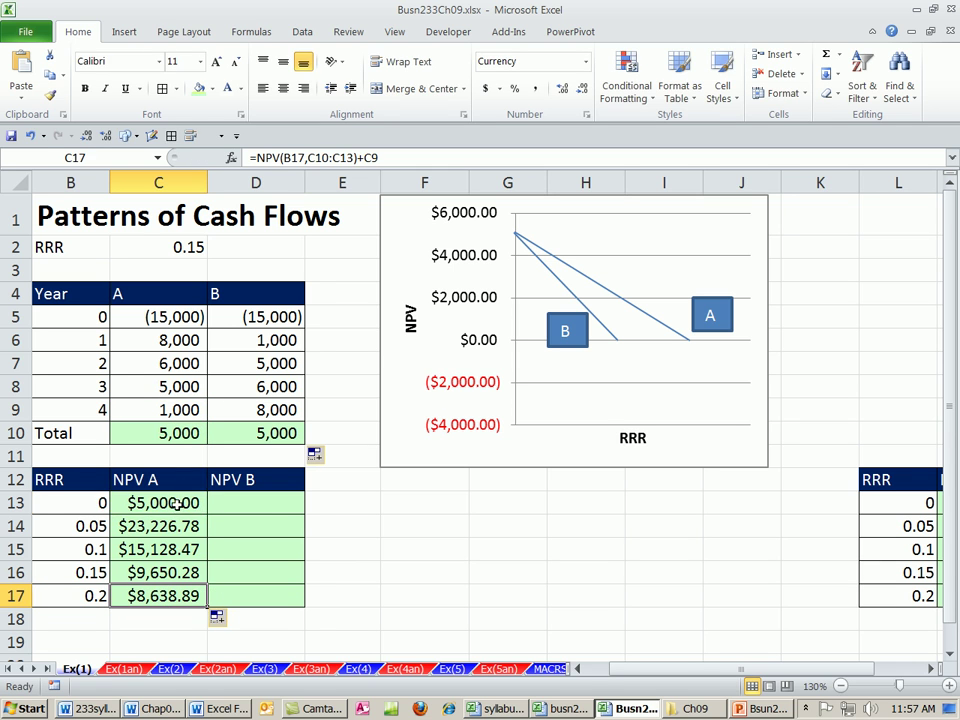
{"action": "double_click", "coordinate": [172, 502]}
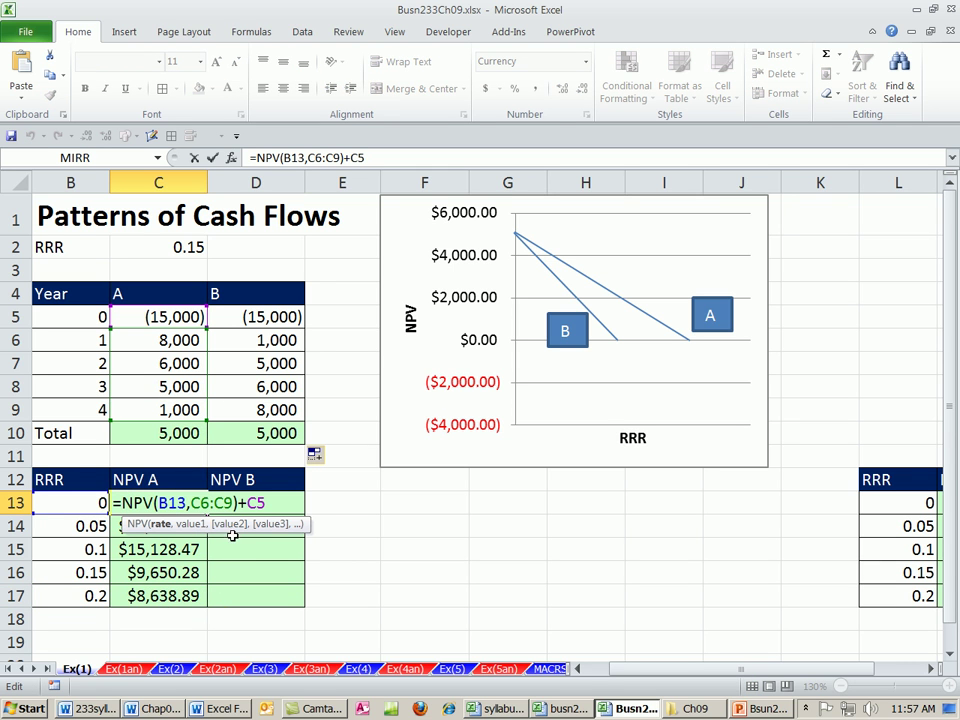
{"action": "left_click", "coordinate": [198, 503]}
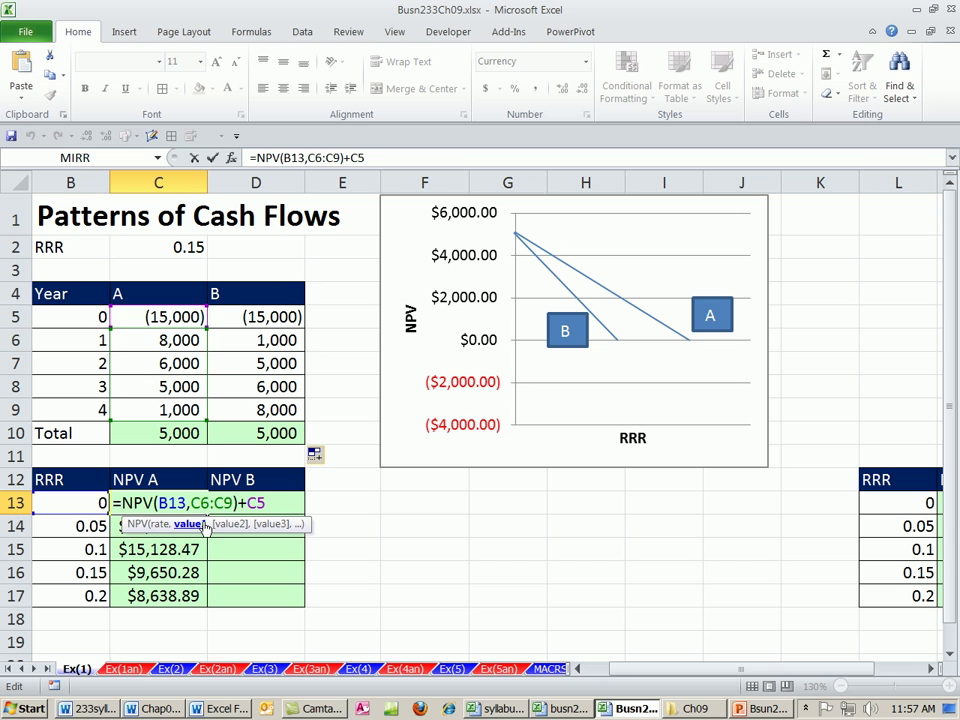
{"action": "left_click_drag", "start_coordinate": [192, 503], "coordinate": [232, 503]}
{"action": "key", "text": "F4"}
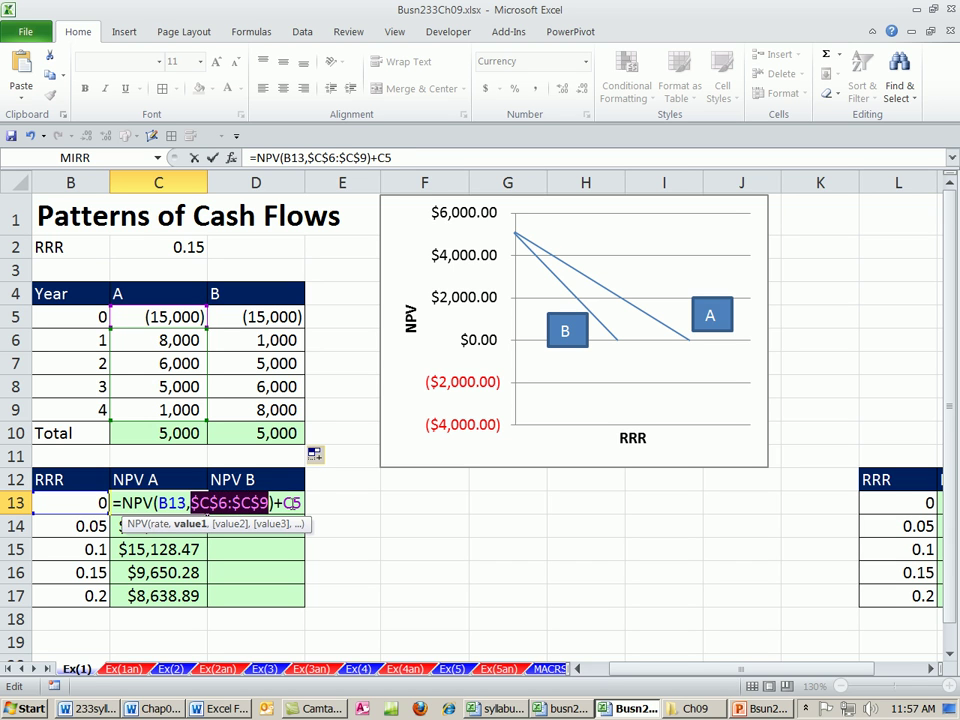
{"action": "key", "text": "End"}
{"action": "key", "text": "F4"}
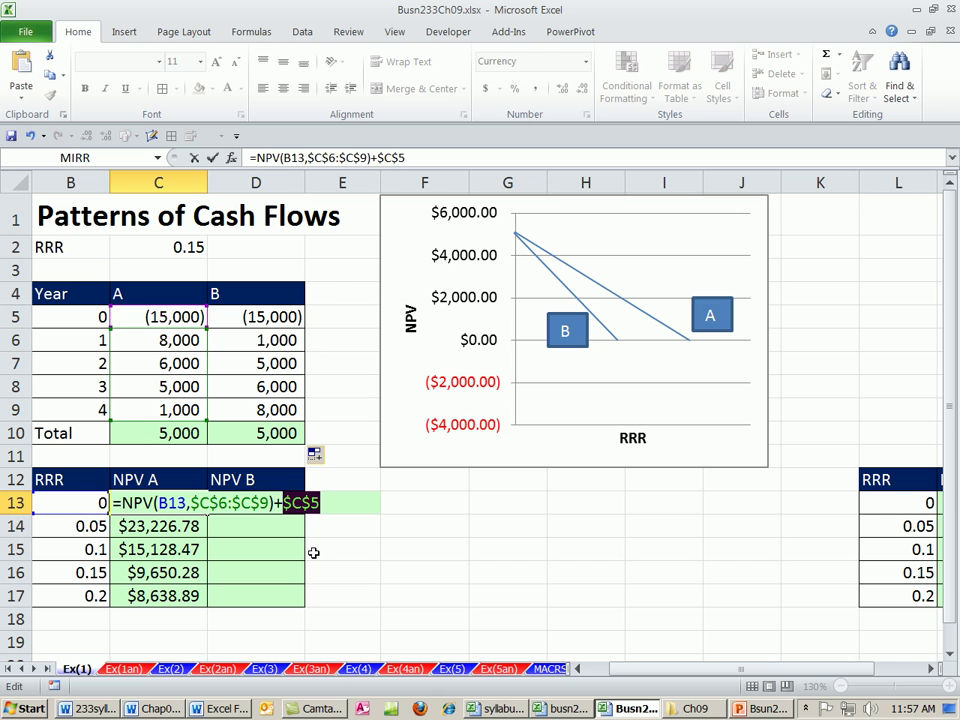
{"action": "key", "text": "ctrl+Return"}
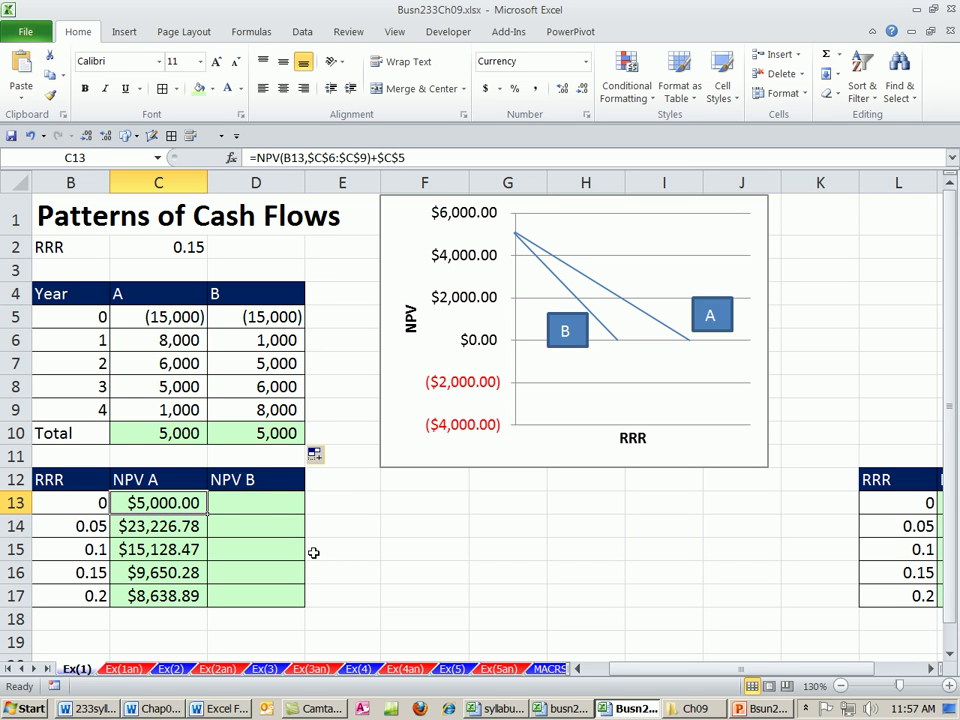
{"action": "double_click", "coordinate": [208, 512]}
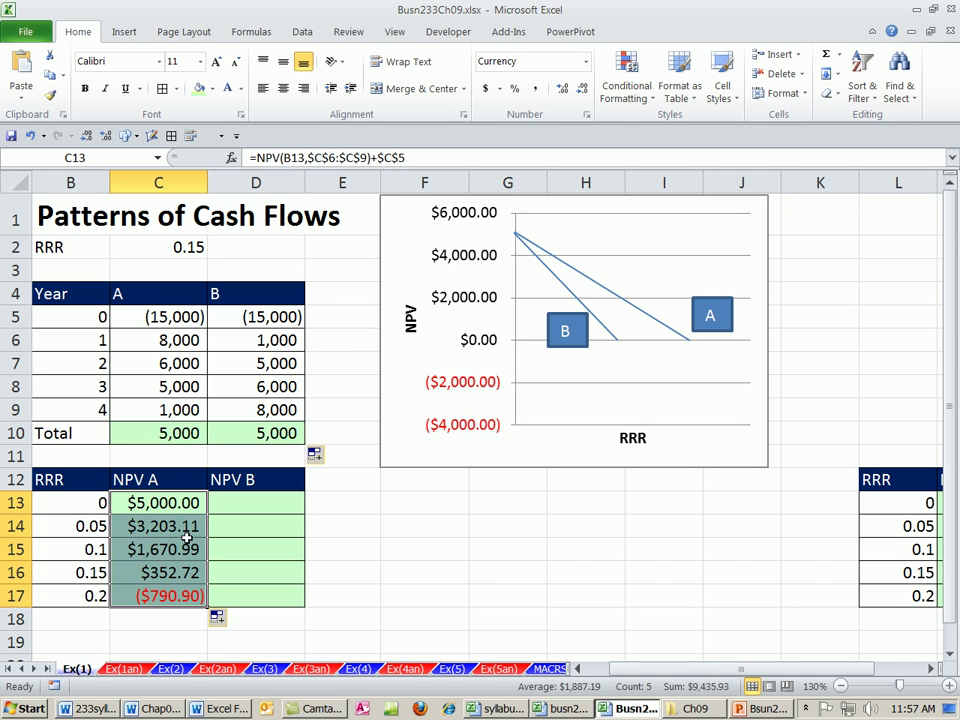
Confirm C17 keeps the fixed ranges and copy the NPV formula text from C13
{"action": "left_click", "coordinate": [177, 596]}
{"action": "double_click", "coordinate": [177, 596]}
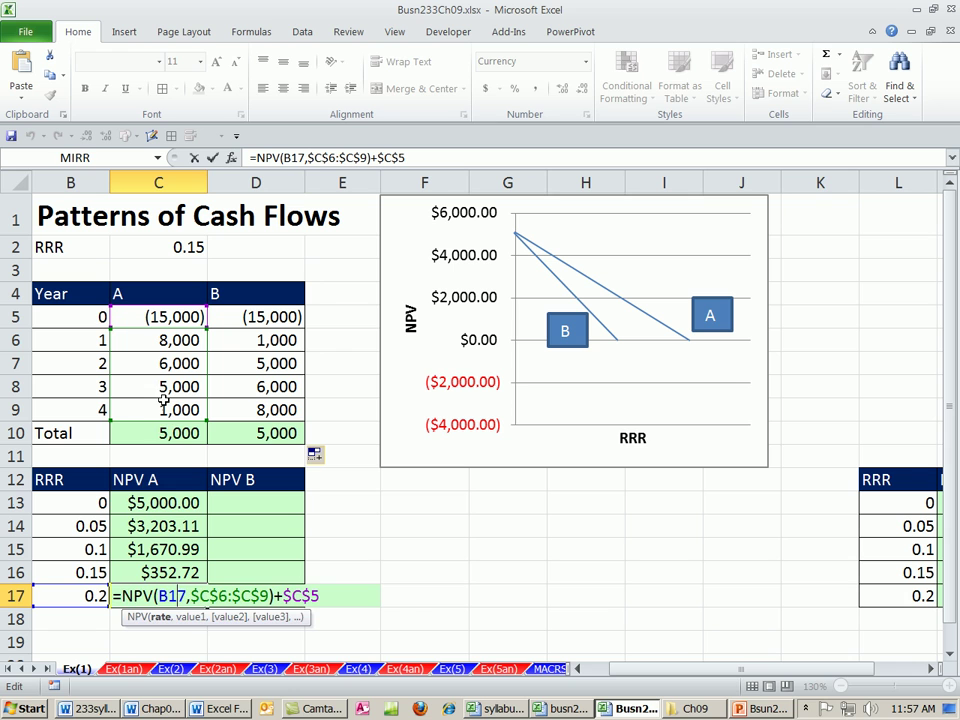
{"action": "left_click", "coordinate": [199, 502]}
{"action": "double_click", "coordinate": [200, 503]}
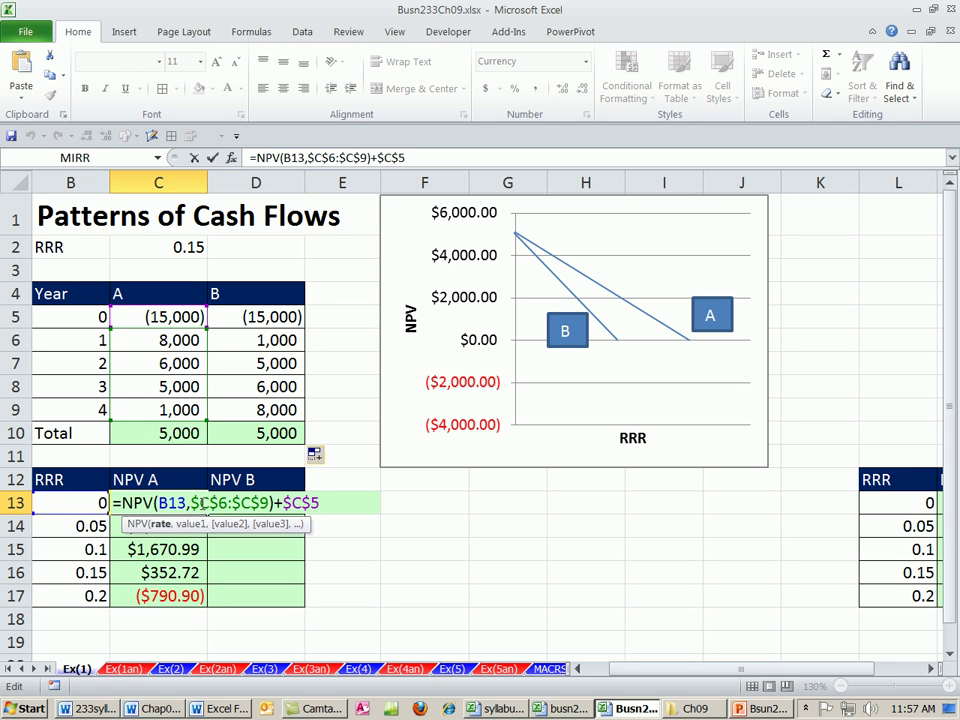
{"action": "left_click_drag", "start_coordinate": [115, 503], "coordinate": [340, 520]}
{"action": "key", "text": "ctrl+c"}
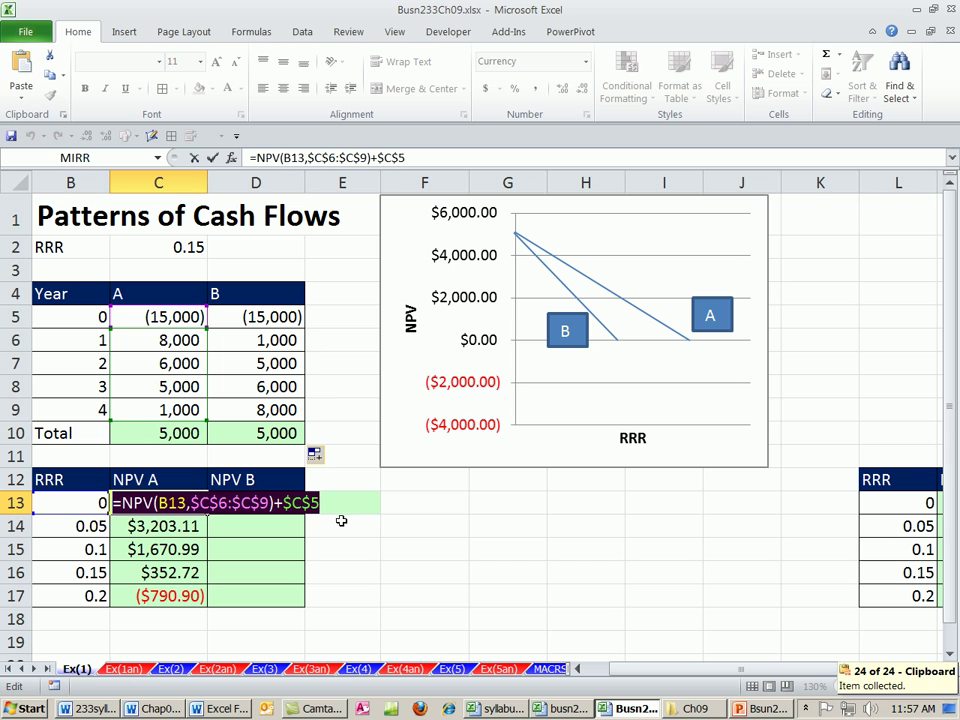
{"action": "key", "text": "Escape"}
Enter =NPV(B13,$D$6:$D$9)+$D$5 in D13 and fill it down to D17
{"action": "left_click", "coordinate": [257, 505]}
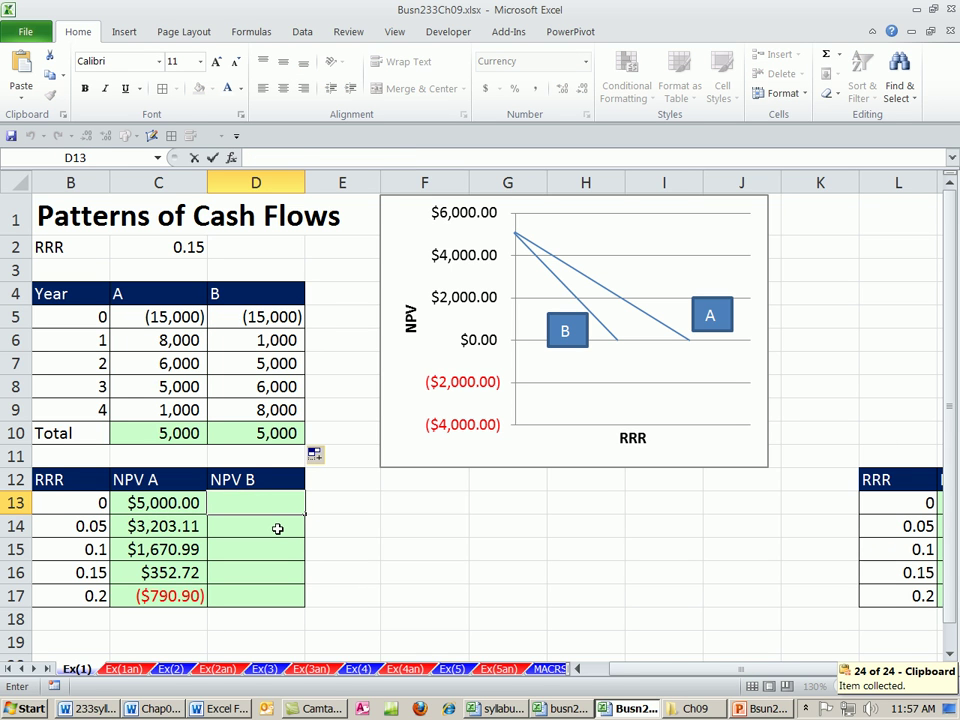
{"action": "key", "text": "ctrl+v"}
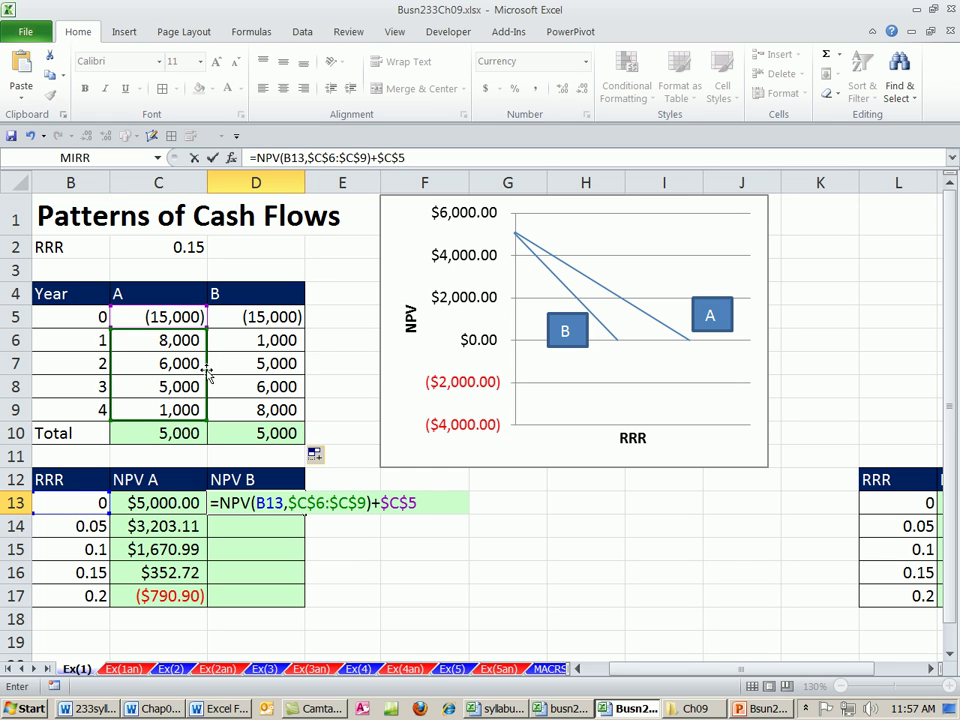
{"action": "left_click_drag", "start_coordinate": [209, 375], "coordinate": [257, 364]}
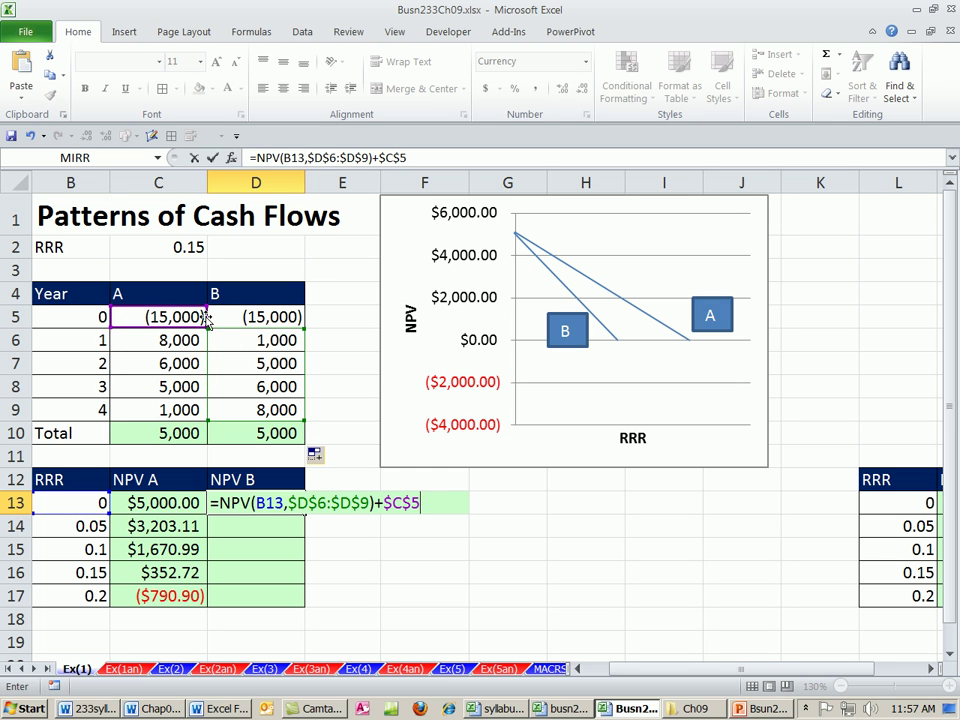
{"action": "left_click_drag", "start_coordinate": [209, 322], "coordinate": [255, 320]}
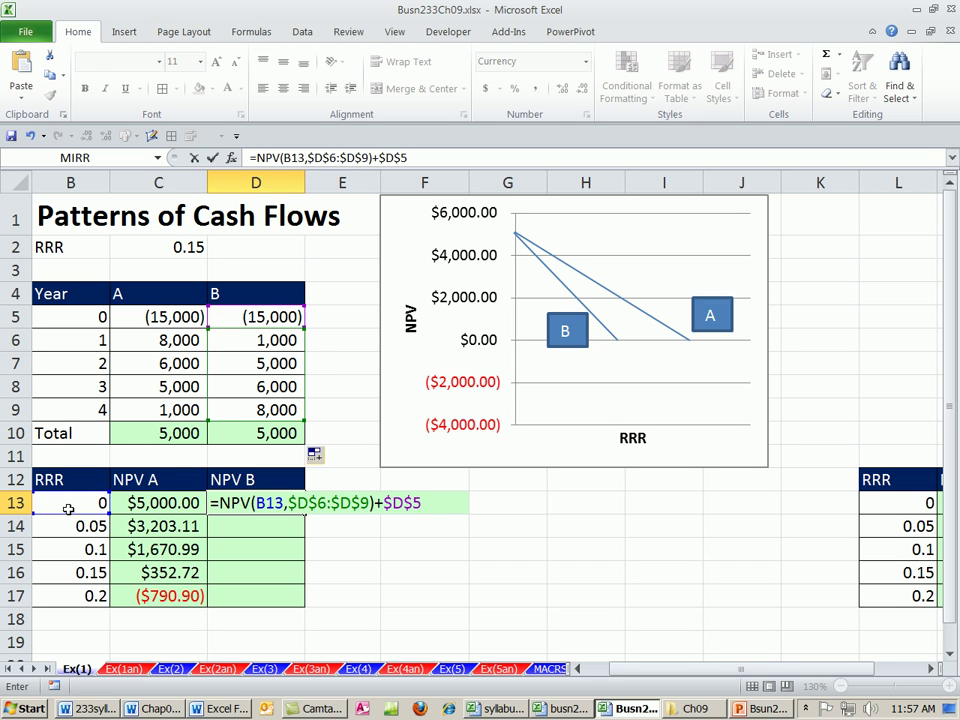
{"action": "key", "text": "ctrl+Return"}
{"action": "double_click", "coordinate": [305, 515]}
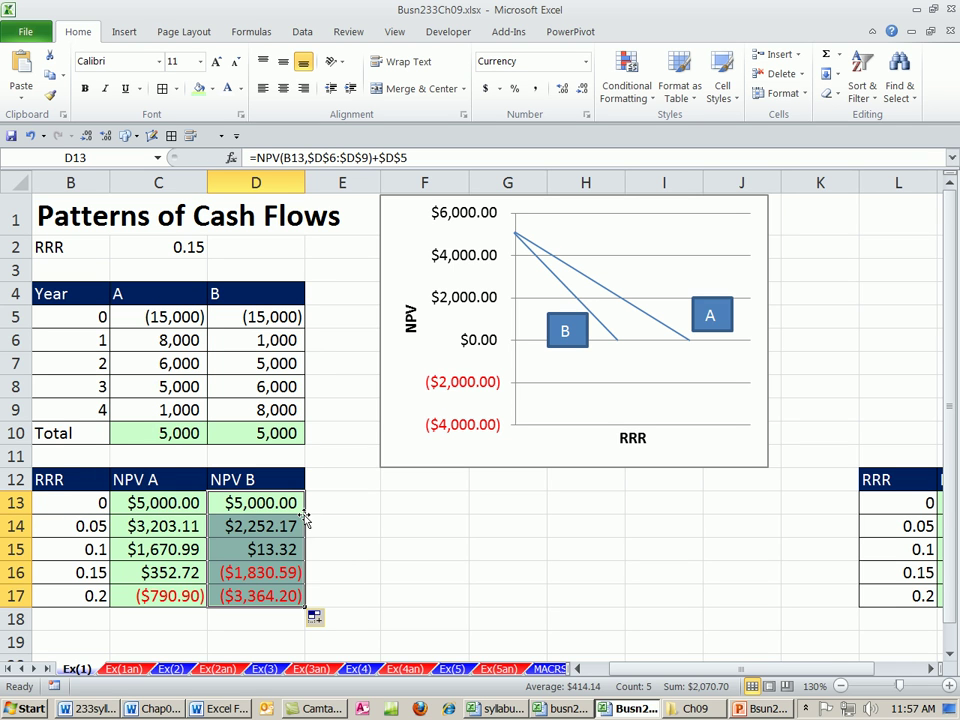
Select the RRR, NPV A and NPV B table B12:D17 and insert a Scatter with Smooth Lines chart
{"action": "left_click", "coordinate": [68, 480]}
{"action": "left_click_drag", "start_coordinate": [68, 480], "coordinate": [252, 592]}
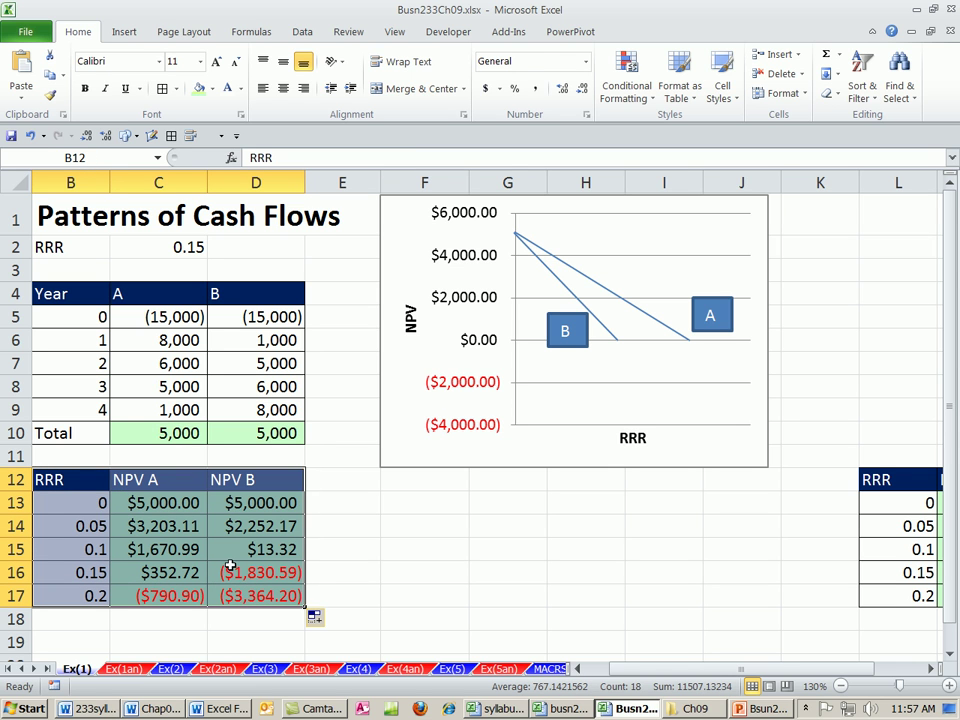
{"action": "left_click_drag", "start_coordinate": [77, 512], "coordinate": [62, 600]}
{"action": "left_click_drag", "start_coordinate": [156, 501], "coordinate": [182, 590]}
{"action": "left_click", "coordinate": [249, 500]}
{"action": "left_click_drag", "start_coordinate": [249, 500], "coordinate": [287, 595]}
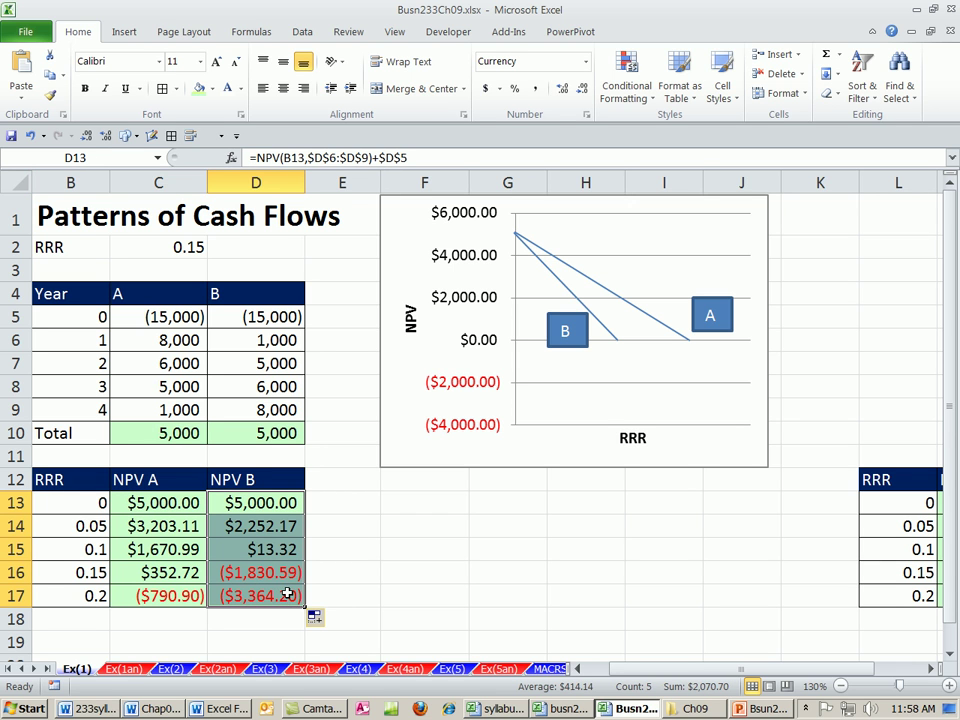
{"action": "left_click_drag", "start_coordinate": [69, 482], "coordinate": [248, 597]}
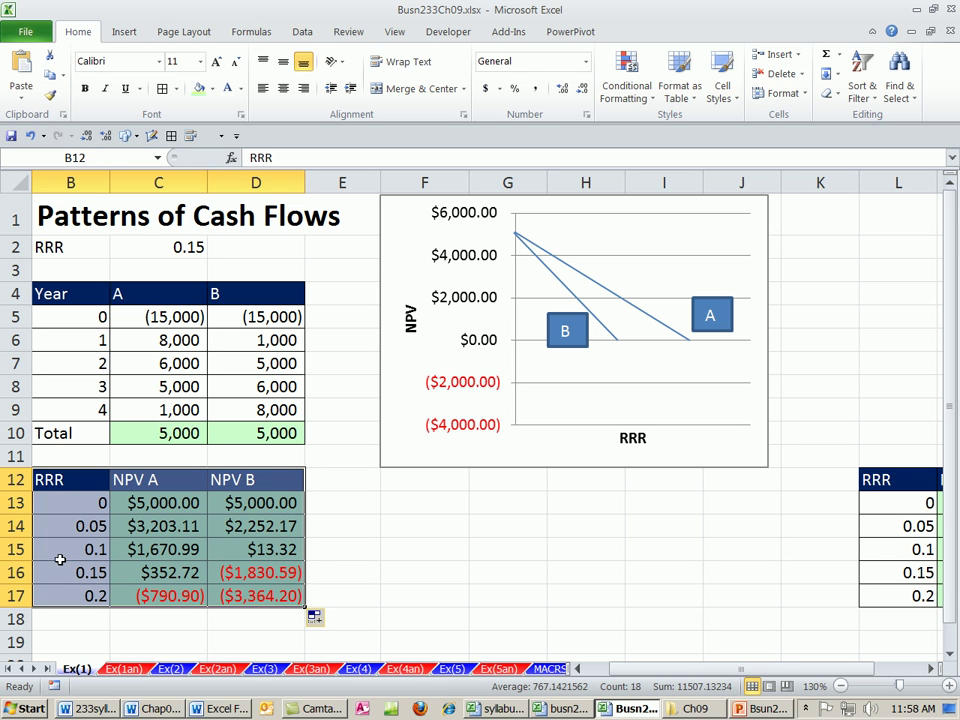
{"action": "left_click", "coordinate": [124, 31]}
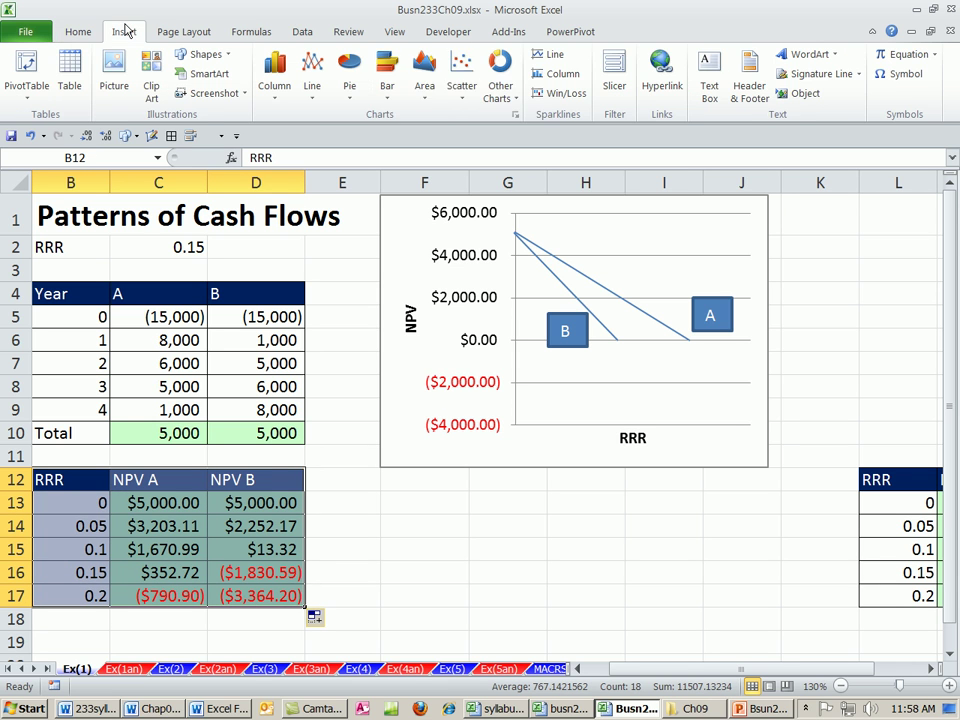
{"action": "left_click", "coordinate": [462, 80]}
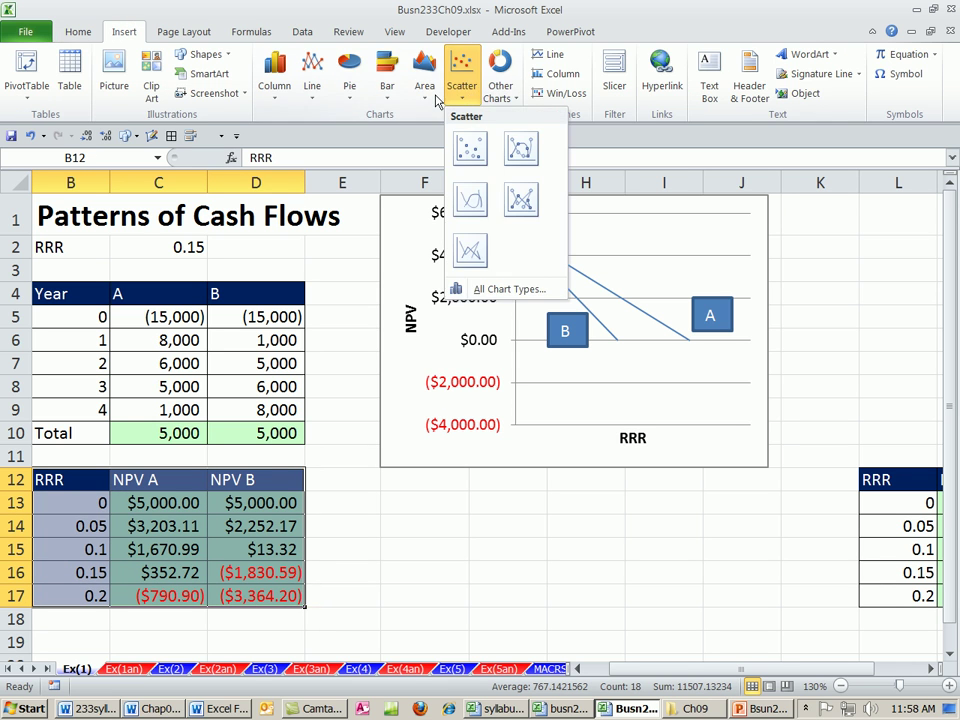
{"action": "left_click", "coordinate": [476, 203]}
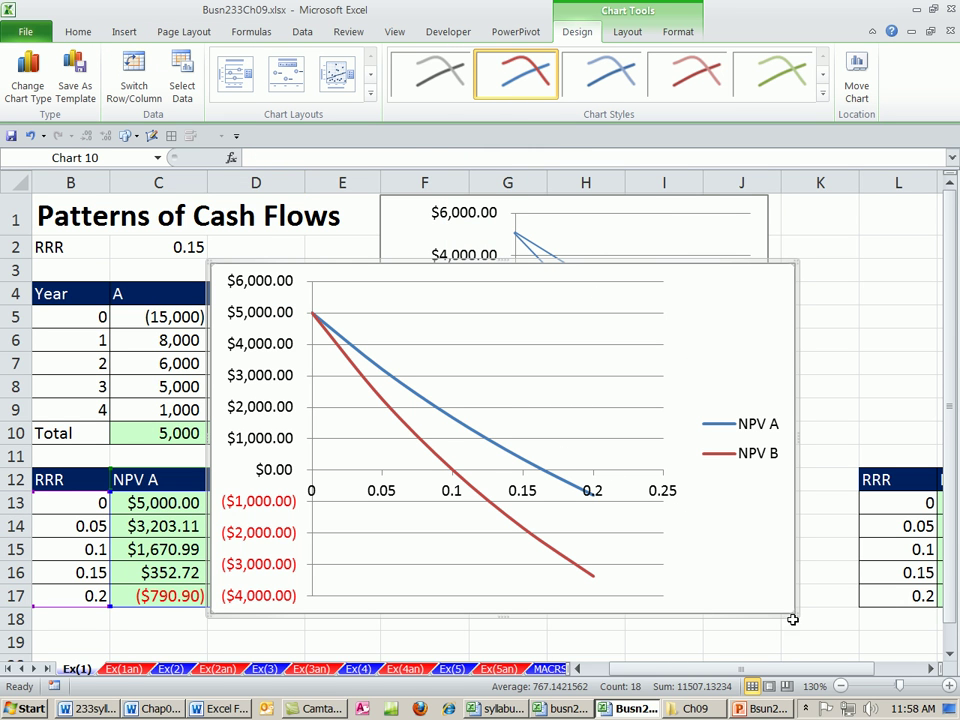
Resize the new NPV chart and place it beneath the hand-drawn chart
{"action": "left_click_drag", "start_coordinate": [793, 611], "coordinate": [546, 465]}
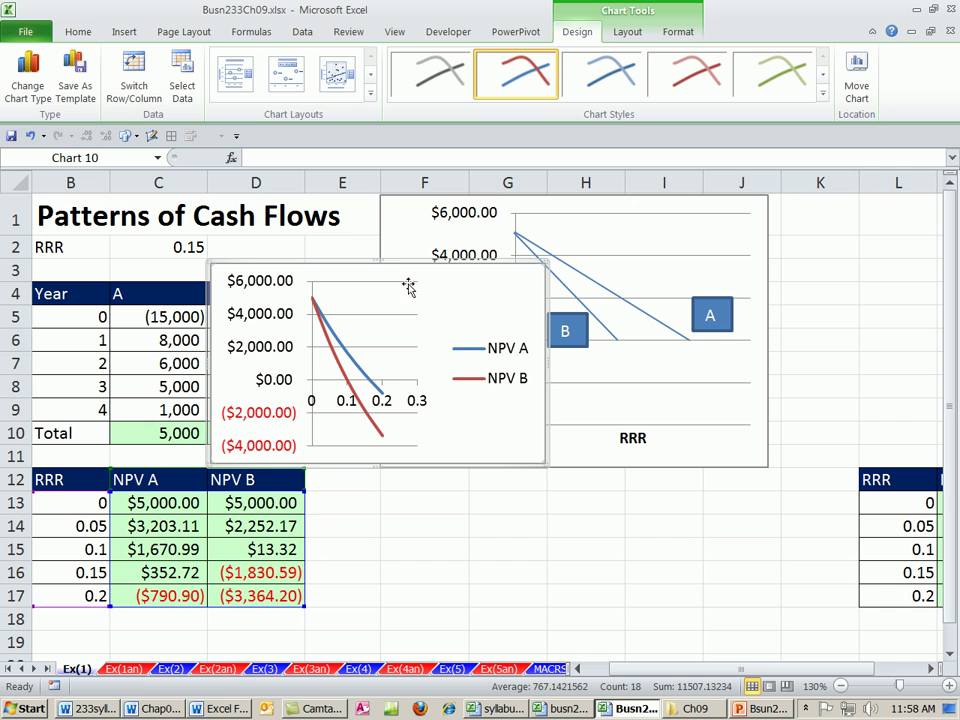
{"action": "left_click_drag", "start_coordinate": [398, 263], "coordinate": [581, 452]}
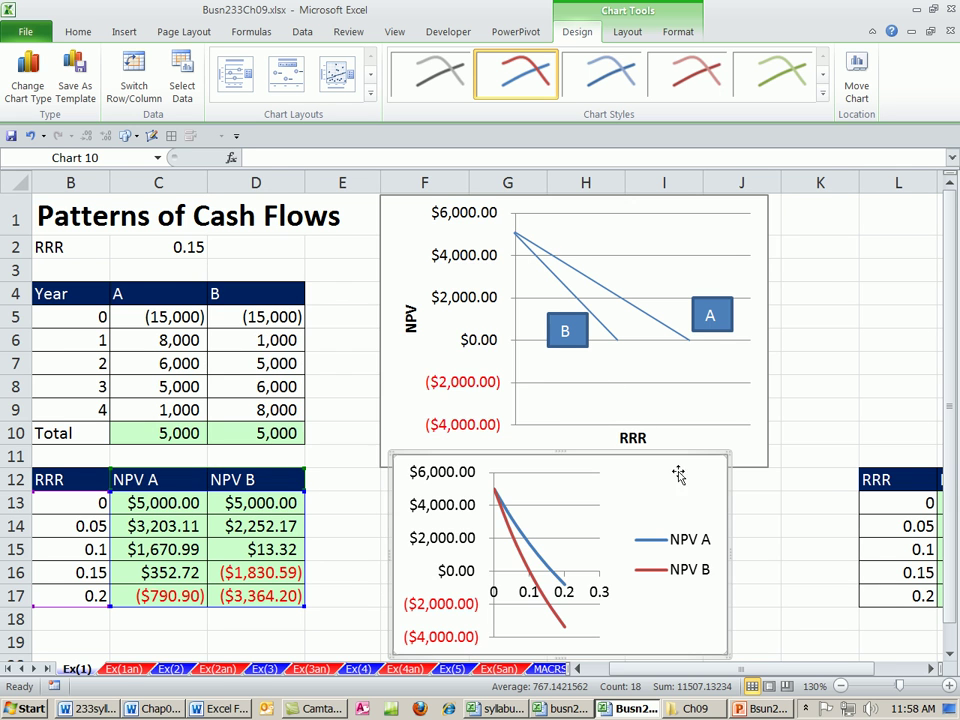
{"action": "scroll", "coordinate": [690, 474], "scroll_direction": "down", "scroll_amount": 1}
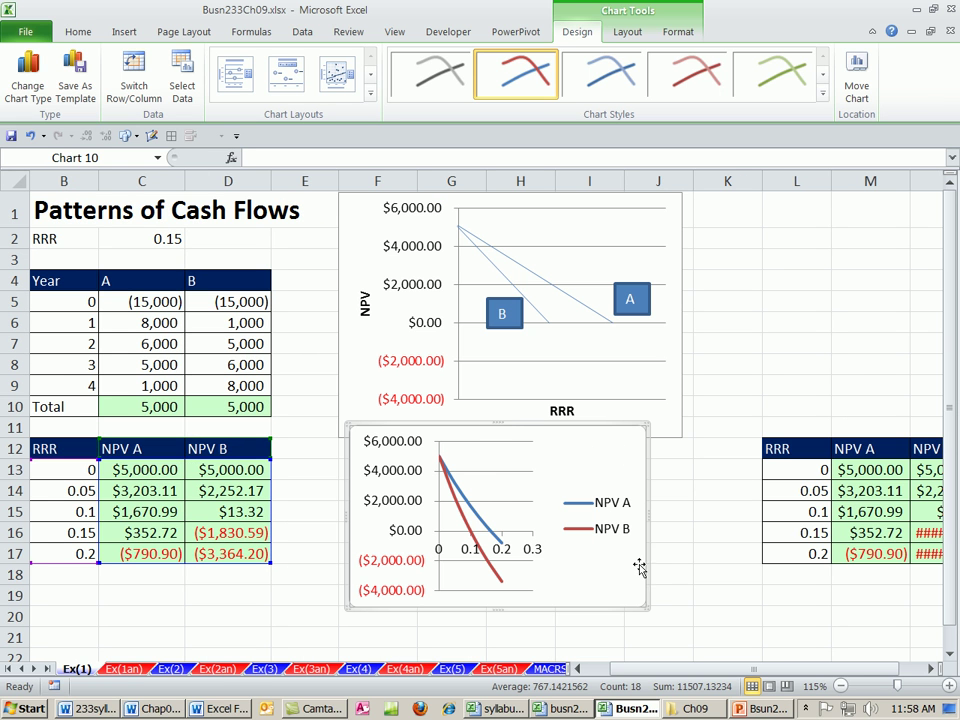
{"action": "left_click_drag", "start_coordinate": [648, 613], "coordinate": [697, 638]}
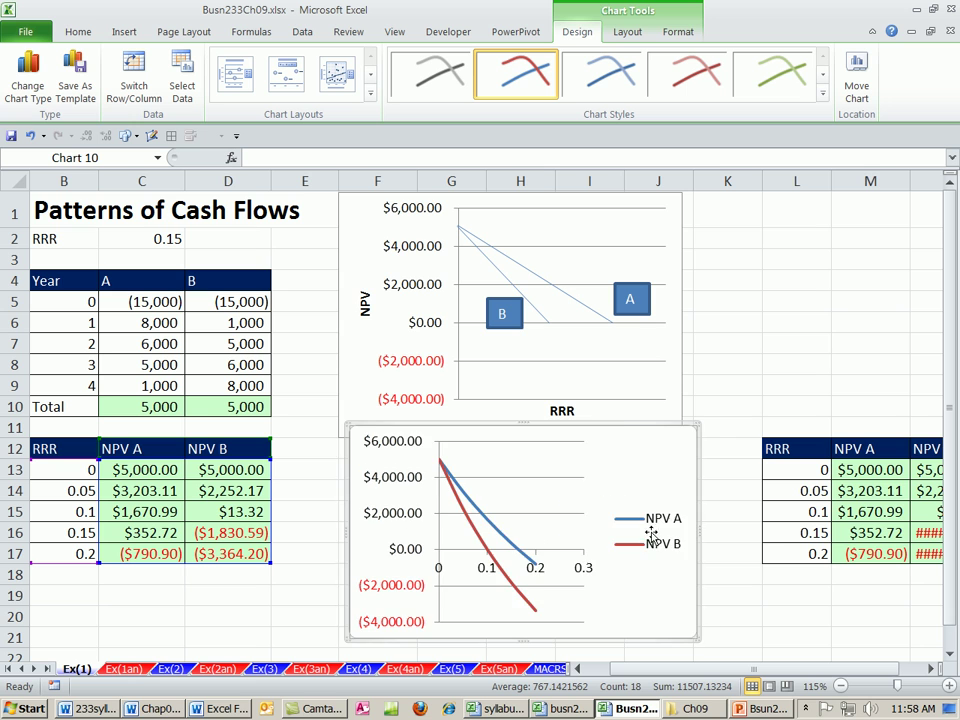
{"action": "left_click_drag", "start_coordinate": [617, 425], "coordinate": [599, 443]}
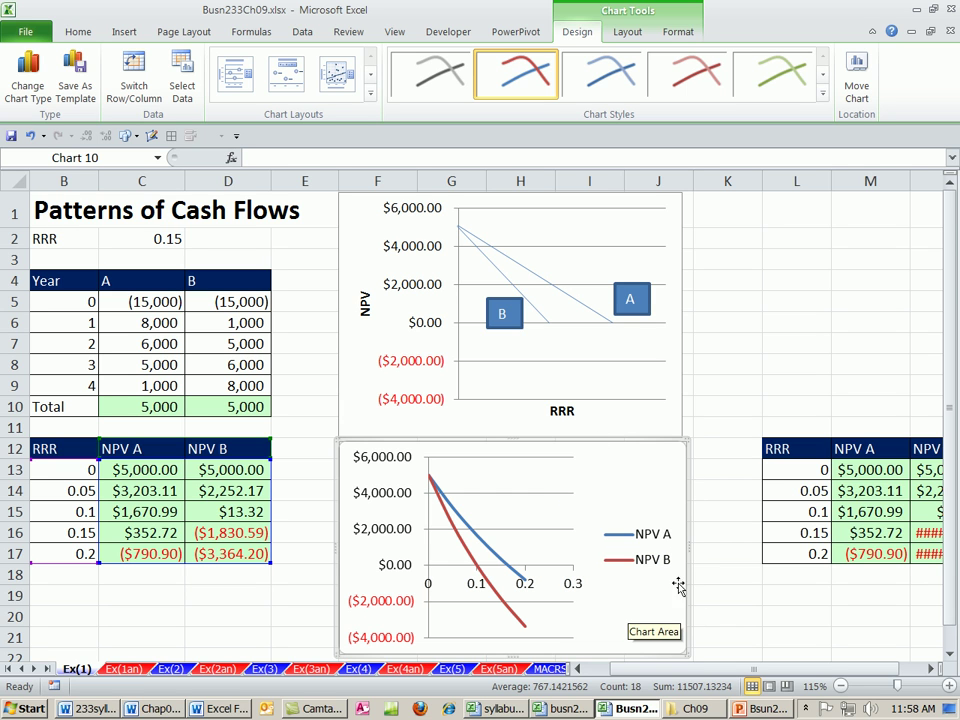
Set the chart's NPV A / NPV B legend position to Top
{"action": "left_click", "coordinate": [659, 540]}
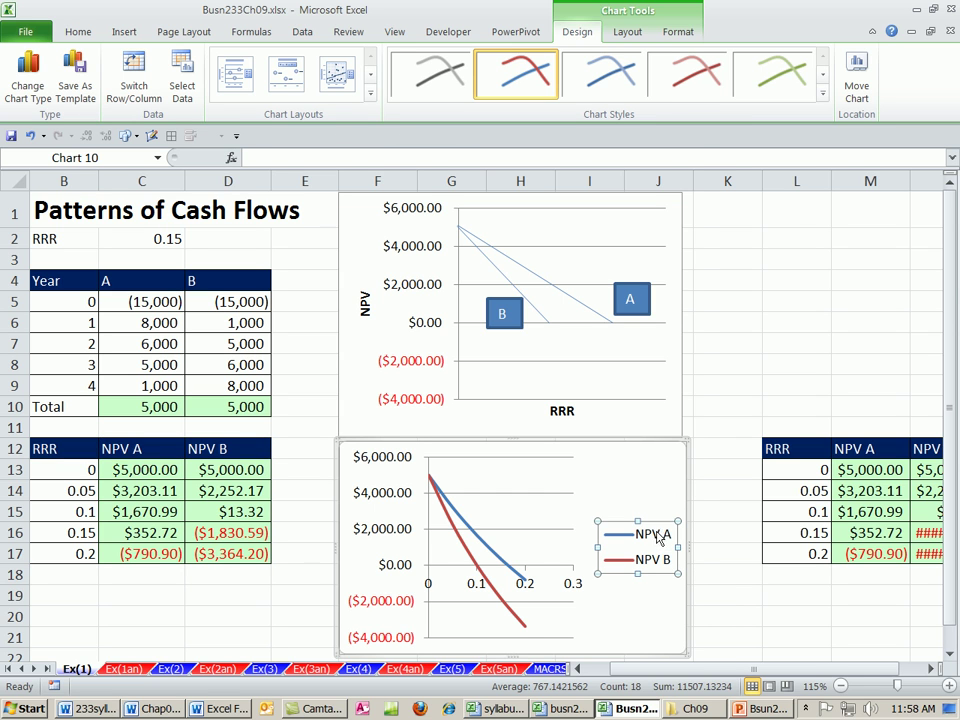
{"action": "double_click", "coordinate": [659, 540]}
{"action": "left_click", "coordinate": [395, 185]}
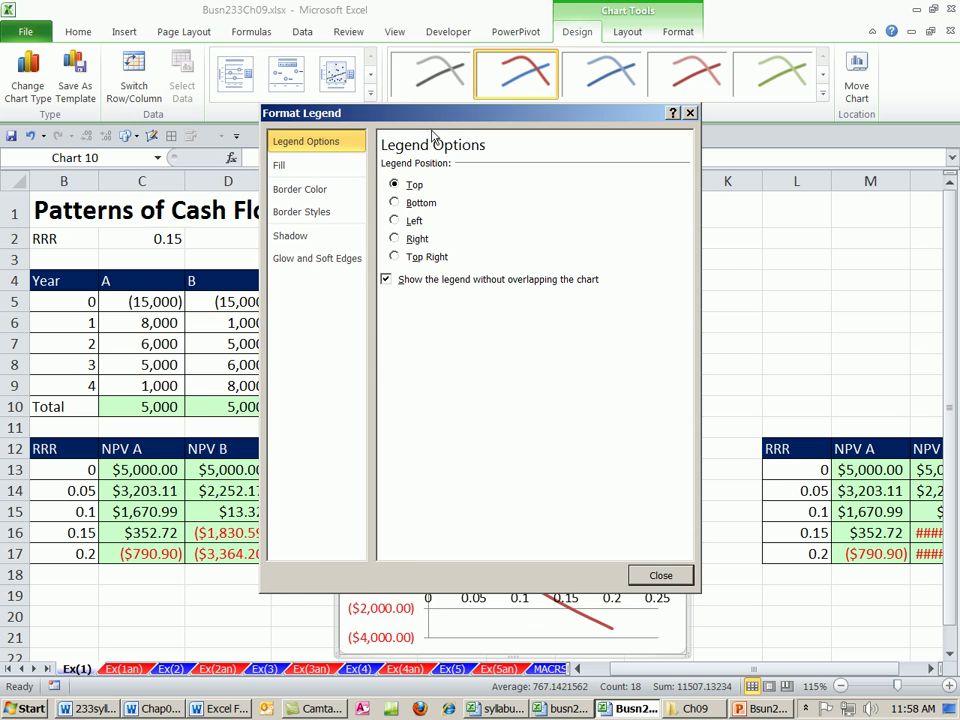
{"action": "left_click_drag", "start_coordinate": [430, 113], "coordinate": [324, 40]}
{"action": "left_click", "coordinate": [556, 504]}
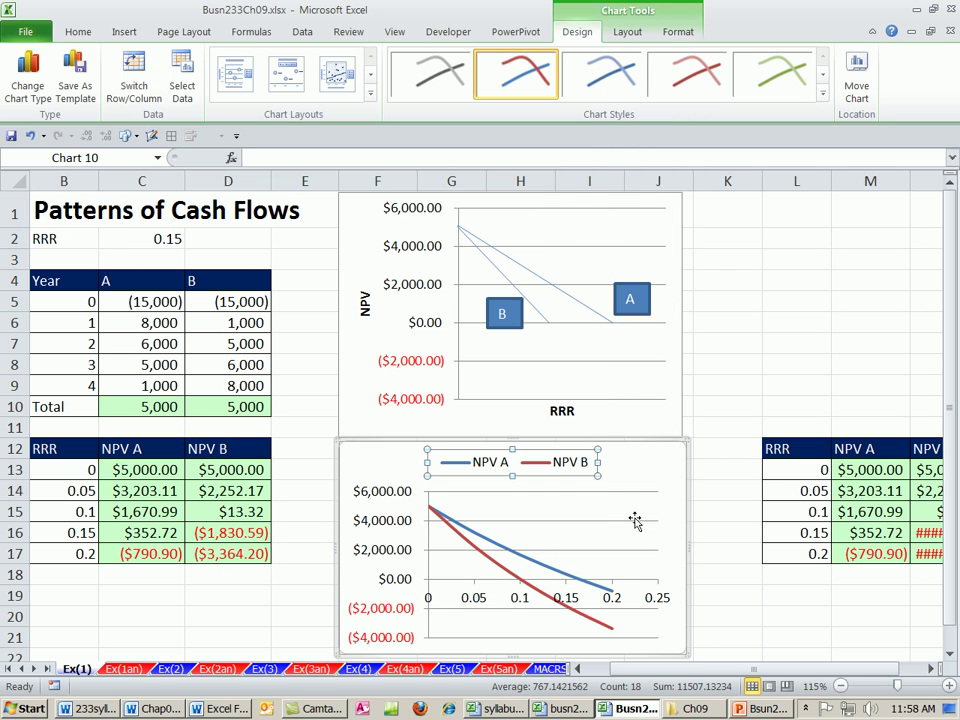
Add the horizontal axis title 'RRR' below the axis
{"action": "left_click", "coordinate": [627, 33]}
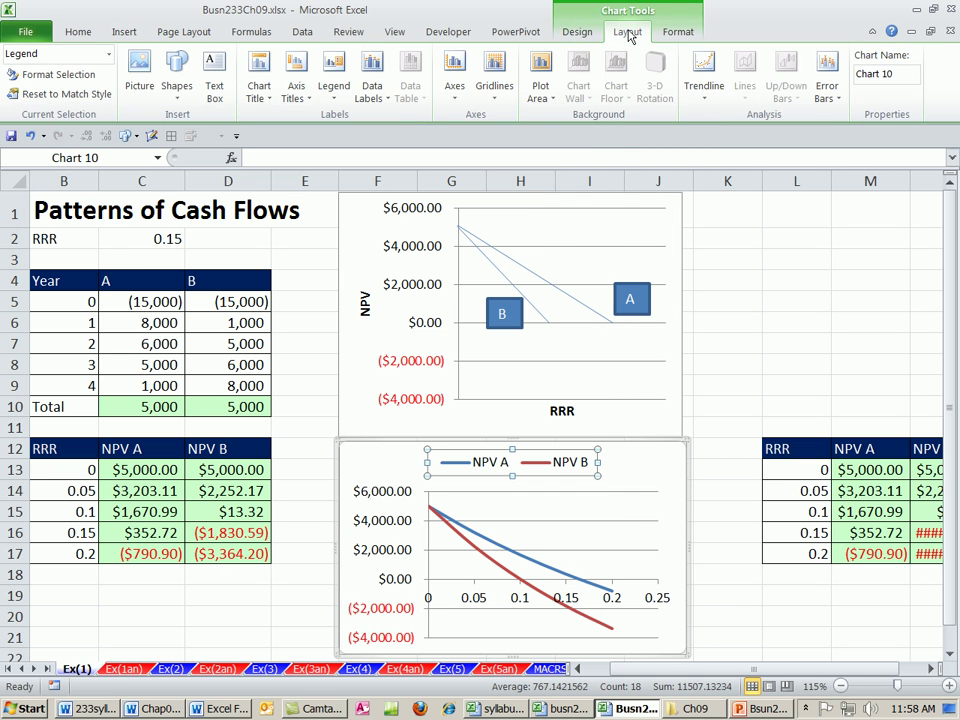
{"action": "left_click", "coordinate": [296, 88]}
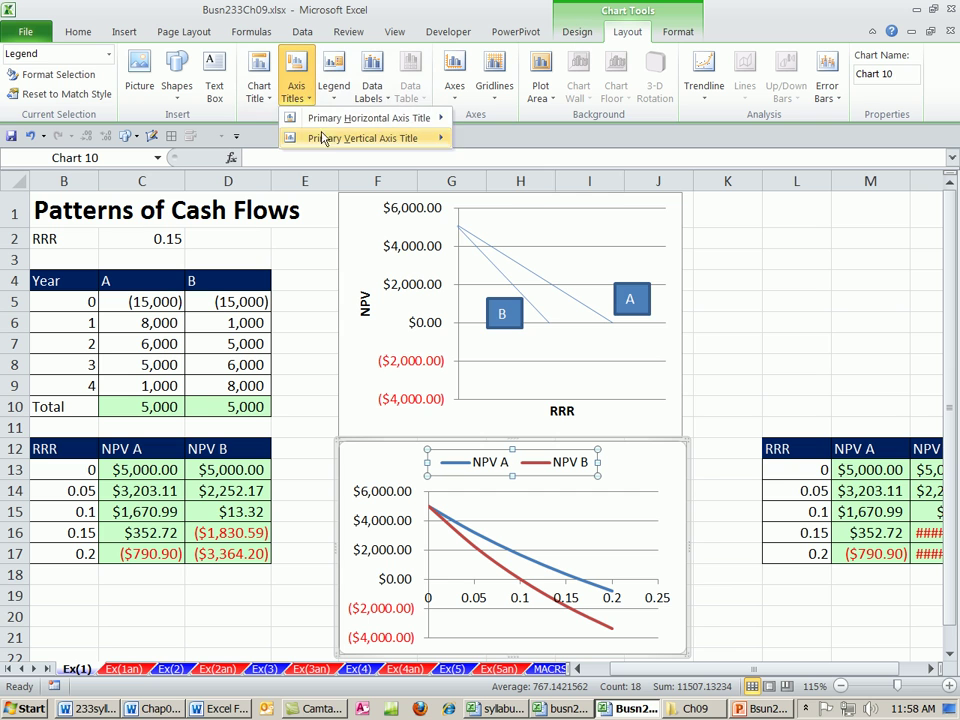
{"action": "mouse_move", "coordinate": [376, 127]}
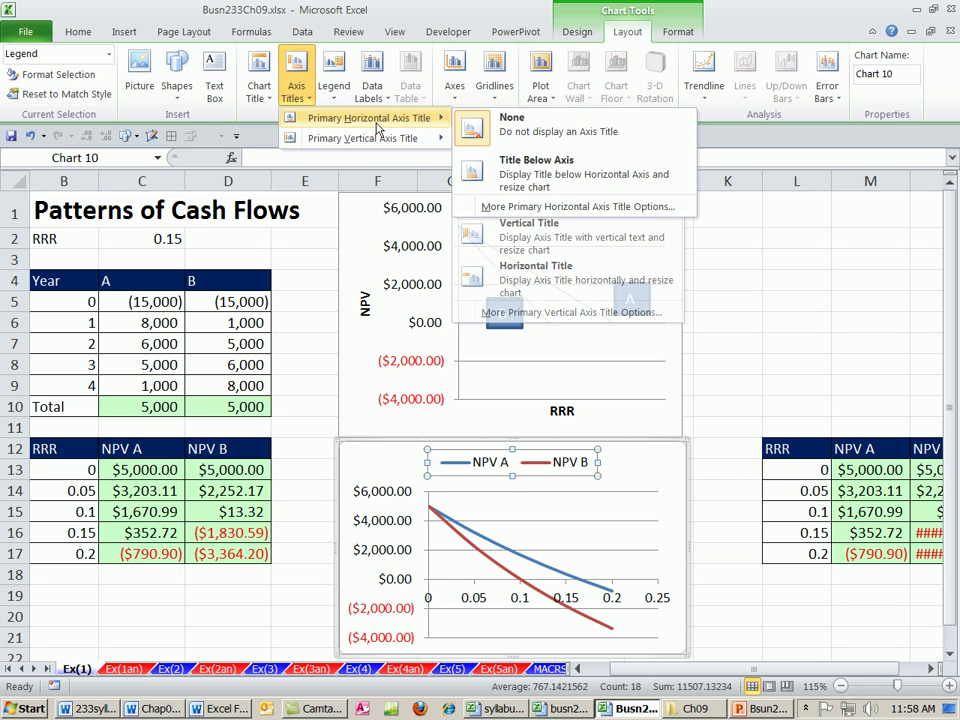
{"action": "left_click", "coordinate": [519, 174]}
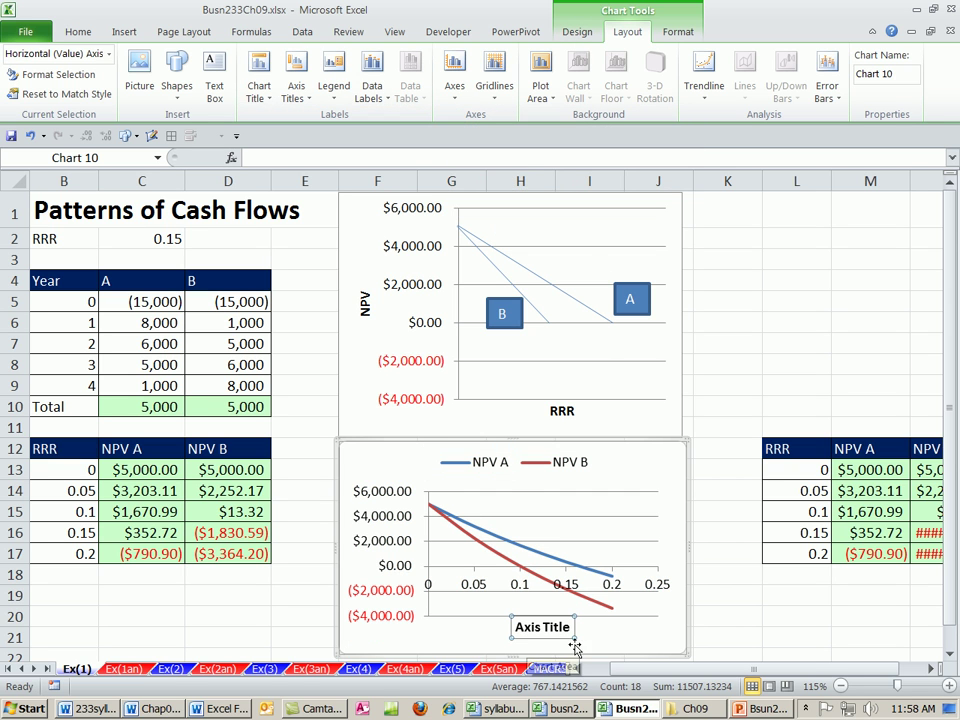
{"action": "type", "text": "RRR"}
{"action": "key", "text": "Return"}
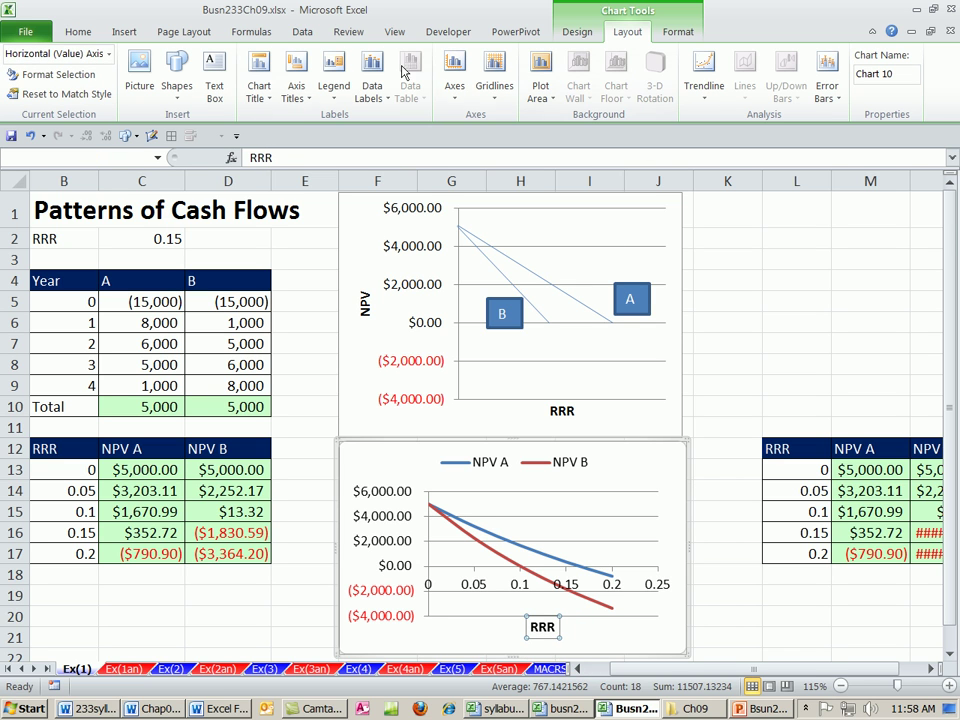
Add a rotated vertical axis title 'NPV'
{"action": "left_click", "coordinate": [295, 88]}
{"action": "mouse_move", "coordinate": [314, 121]}
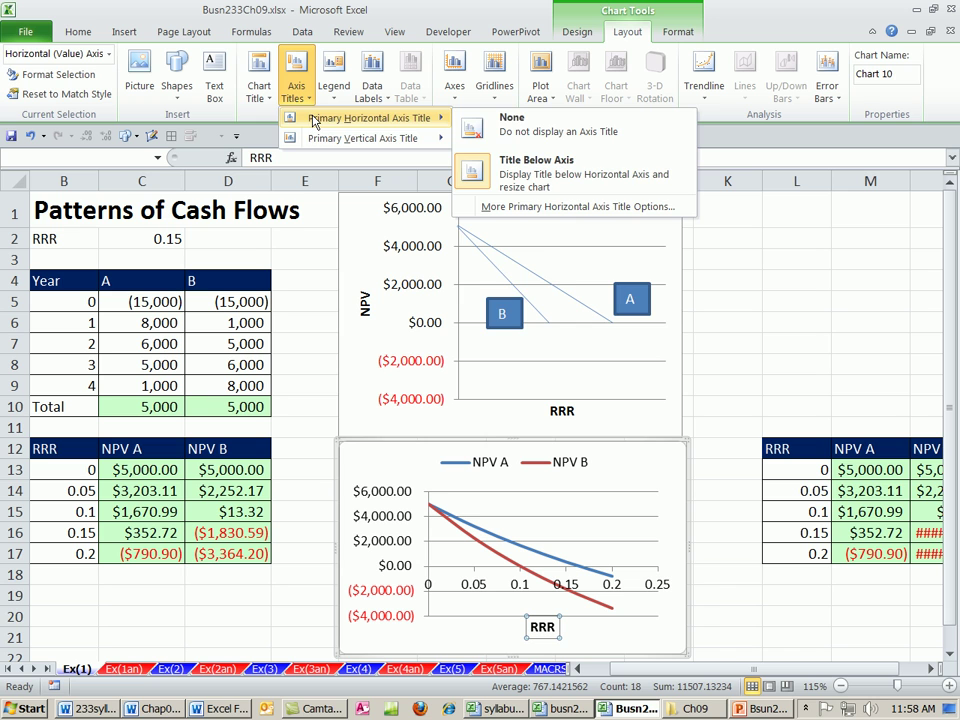
{"action": "mouse_move", "coordinate": [360, 138]}
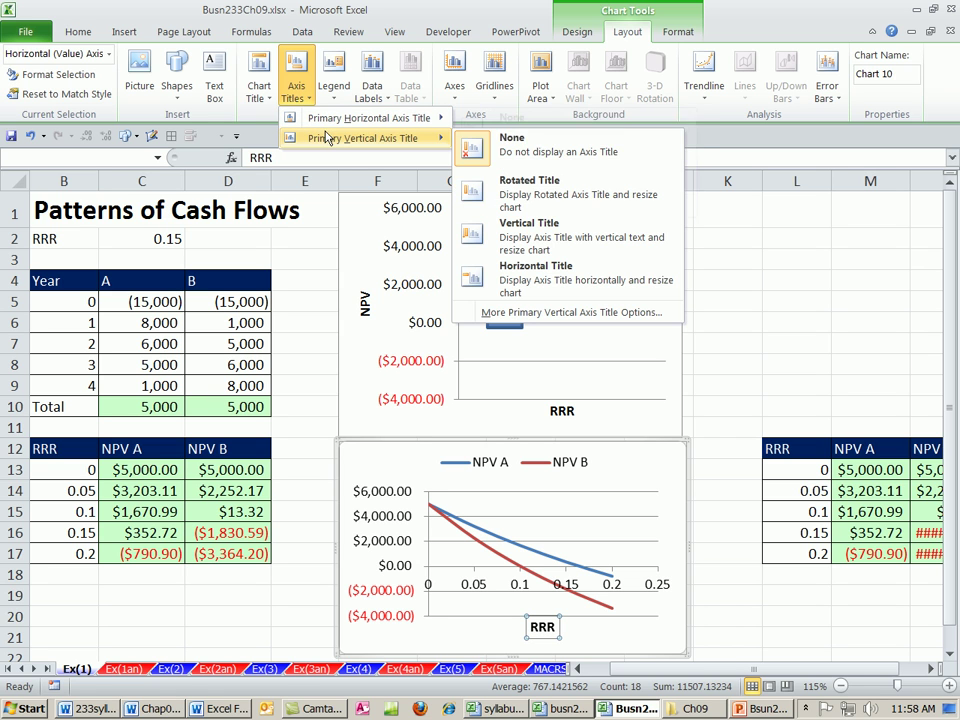
{"action": "left_click", "coordinate": [477, 196]}
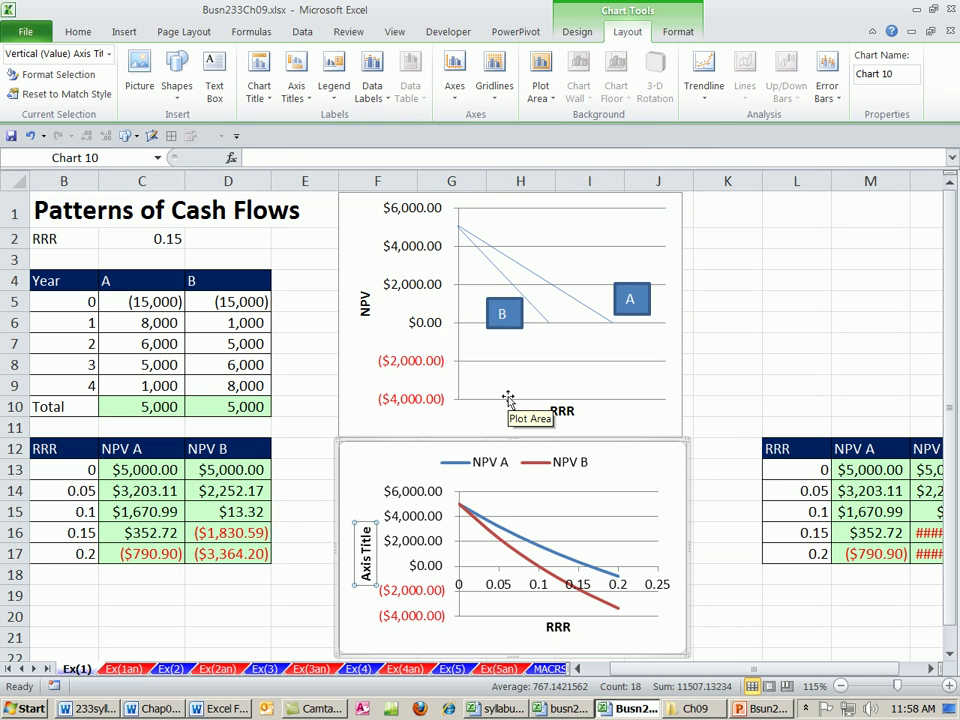
{"action": "type", "text": "NPV"}
{"action": "key", "text": "Return"}
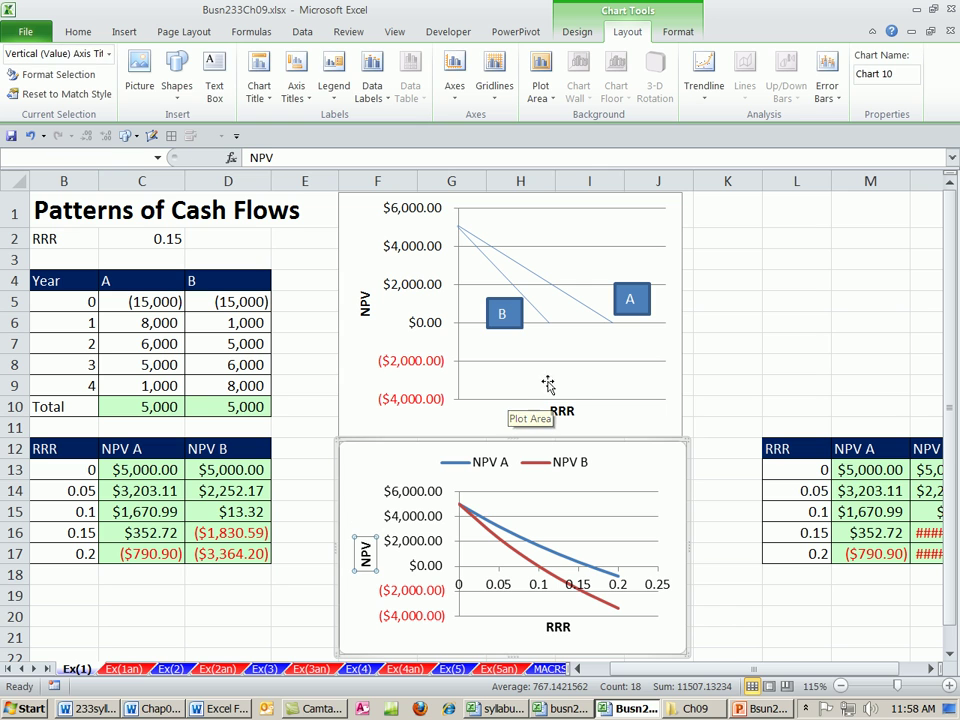
{"action": "left_click", "coordinate": [725, 405]}
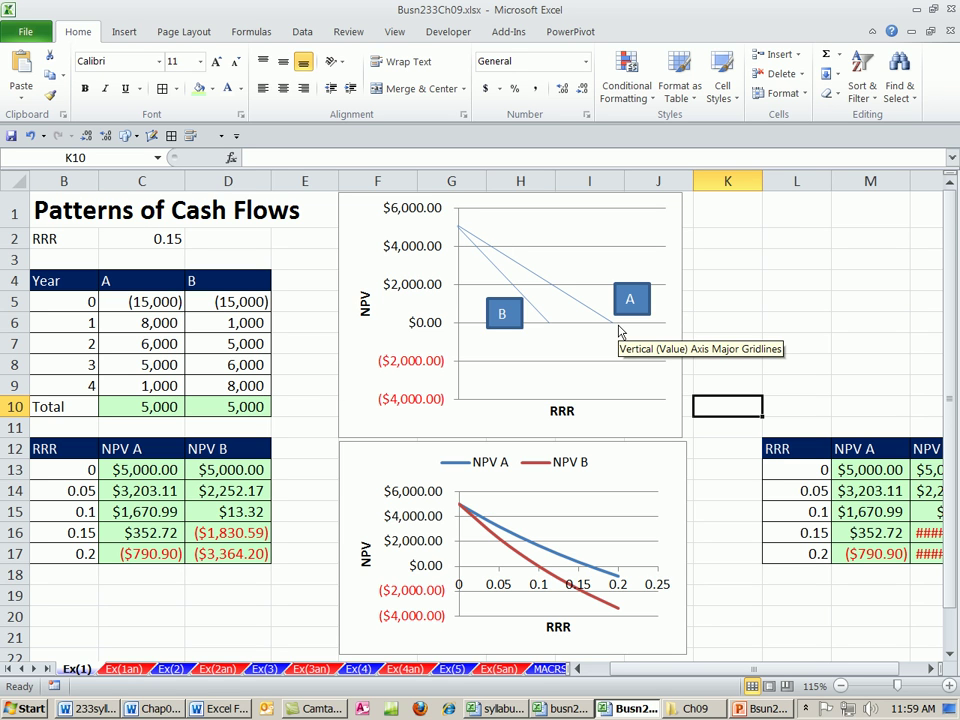
{"action": "left_click", "coordinate": [136, 324]}
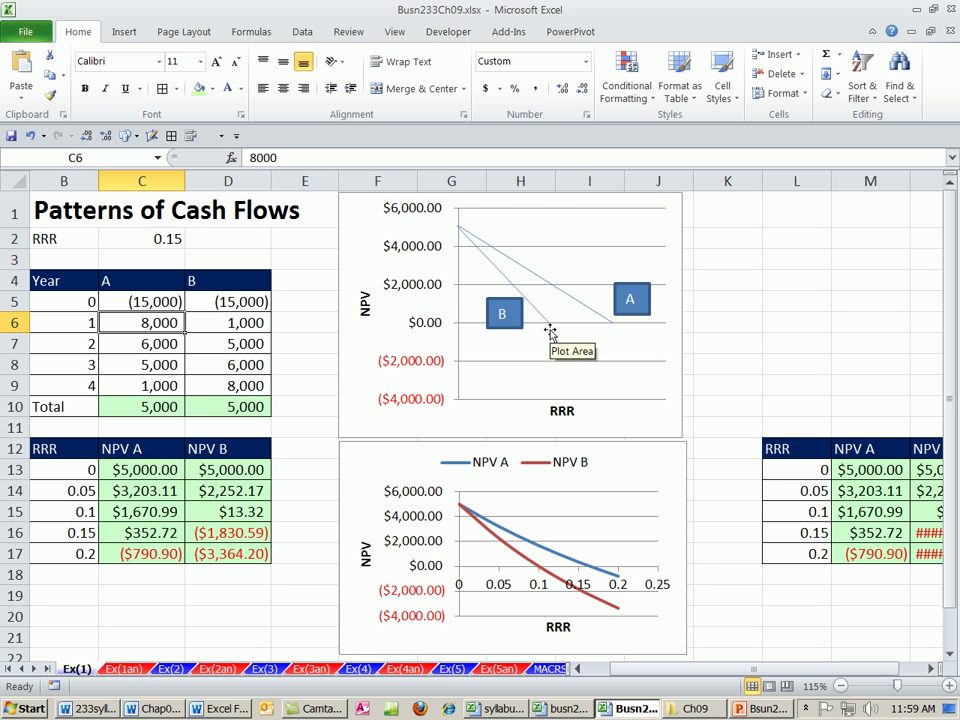
{"action": "left_click", "coordinate": [238, 383]}
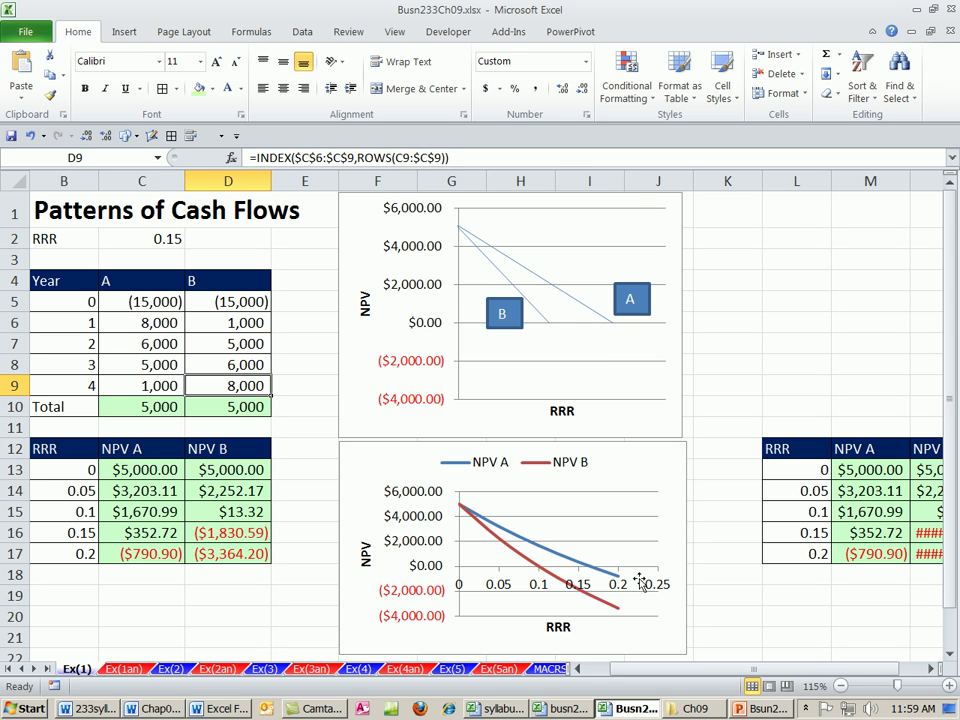
{"action": "double_click", "coordinate": [138, 469]}
{"action": "key", "text": "Escape"}
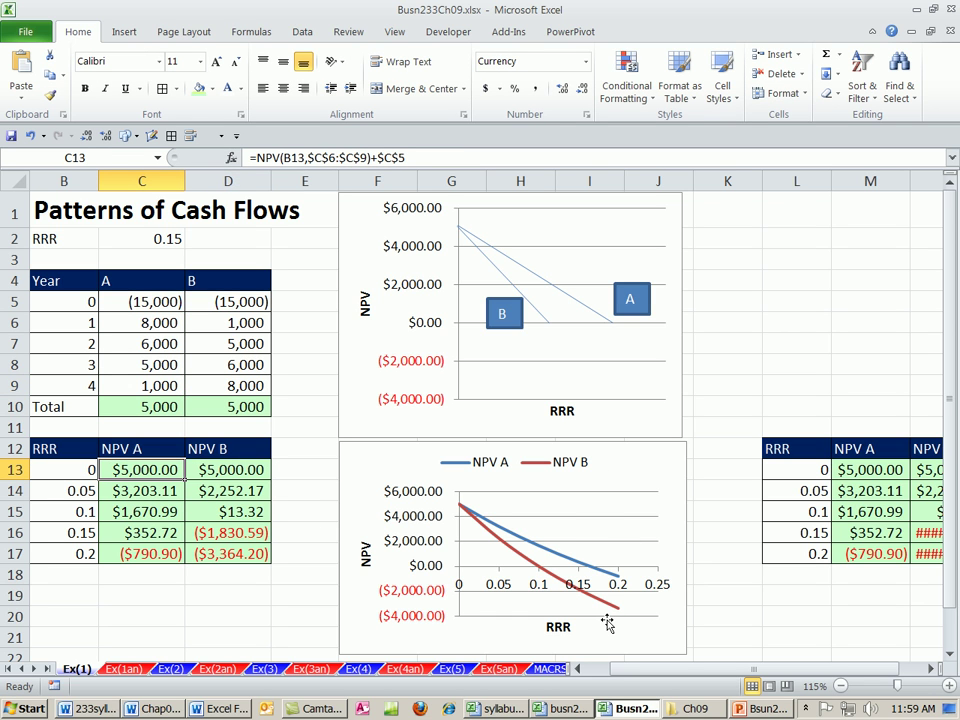